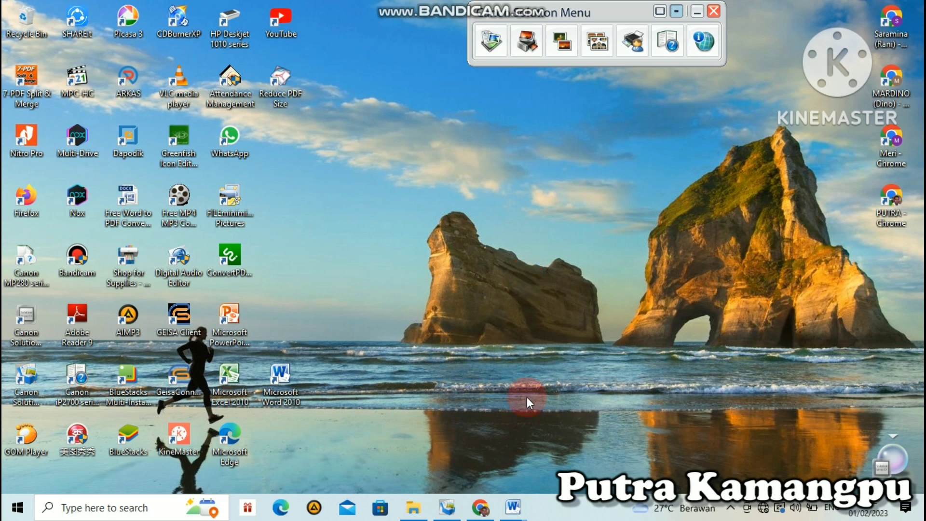
- Switch to Microsoft Word and bring up Document1, the document holding the single portrait photo
{"action": "left_click", "coordinate": [472, 463]}
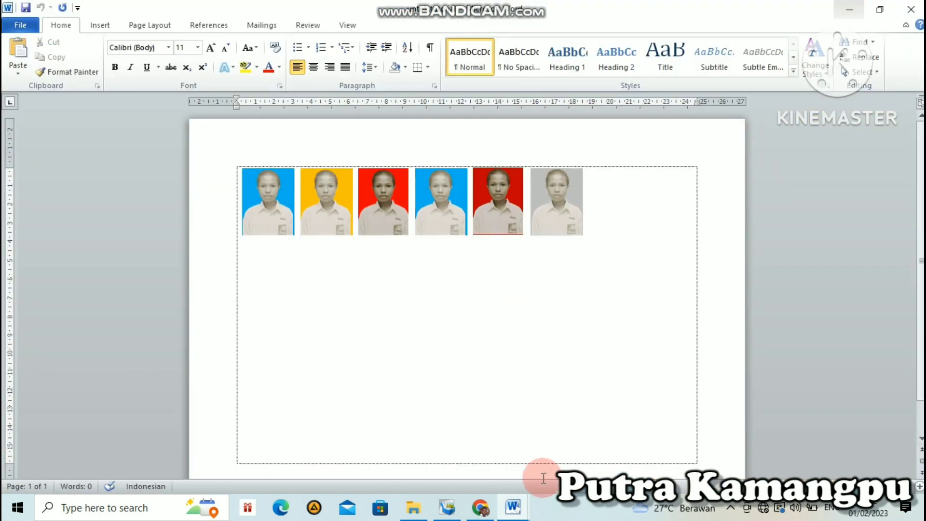
{"action": "left_click", "coordinate": [513, 508]}
{"action": "left_click", "coordinate": [568, 458]}
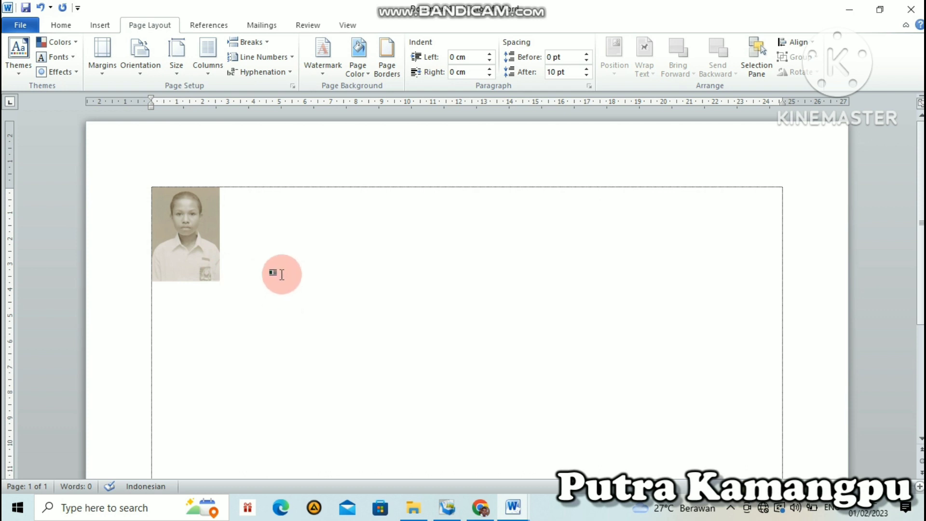
- Set the portrait photo's text wrapping to Behind Text and shift it slightly inward from the page margin corner
{"action": "left_click", "coordinate": [211, 255]}
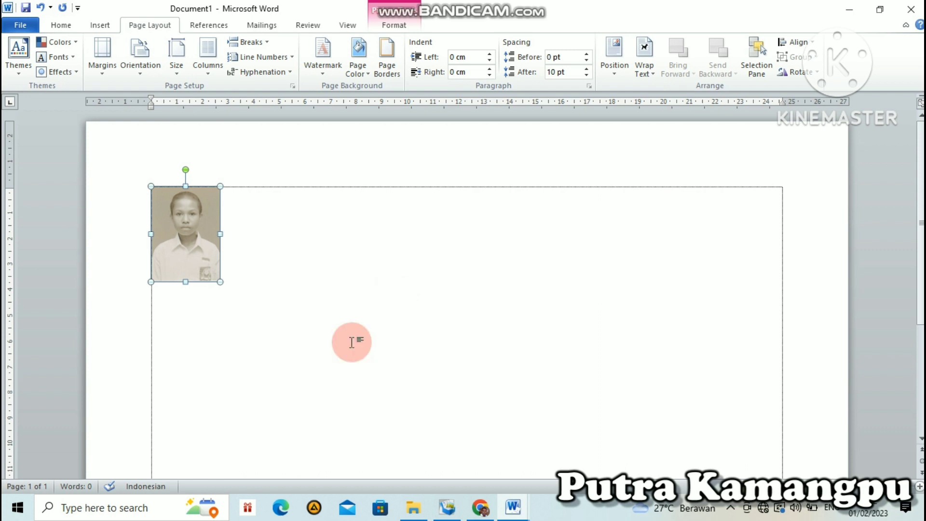
{"action": "left_click", "coordinate": [264, 309]}
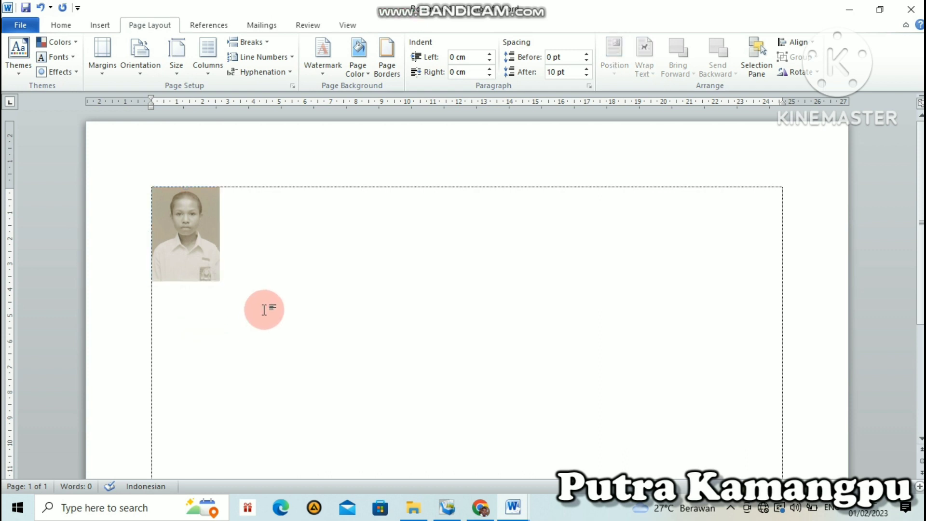
{"action": "left_click", "coordinate": [209, 242]}
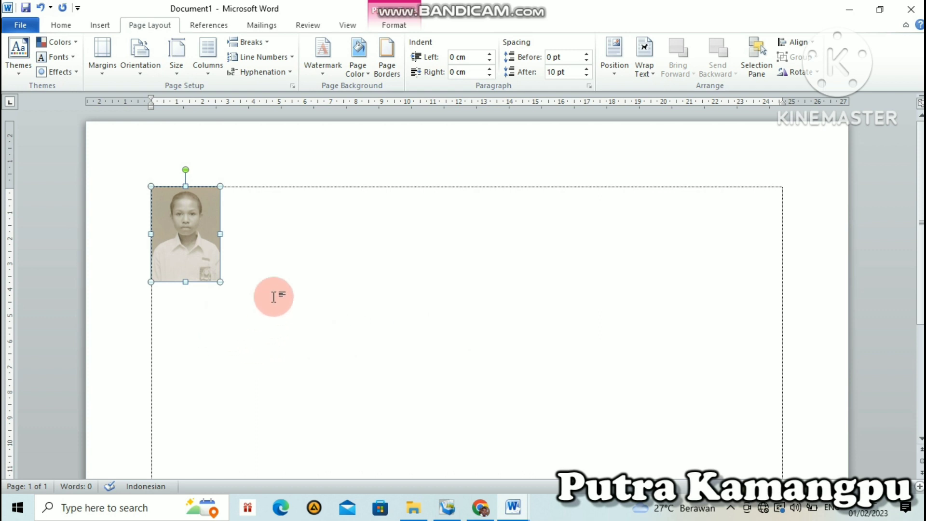
{"action": "left_click", "coordinate": [194, 249]}
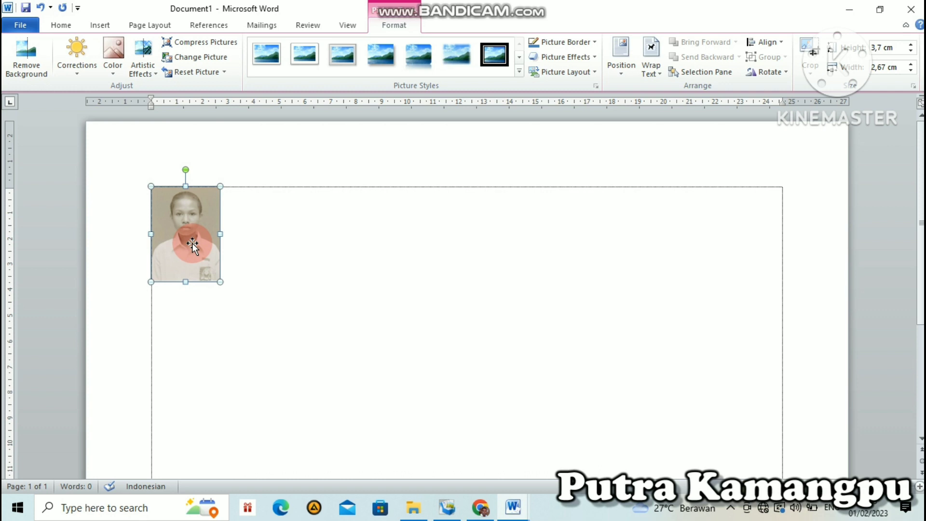
{"action": "left_click", "coordinate": [658, 75]}
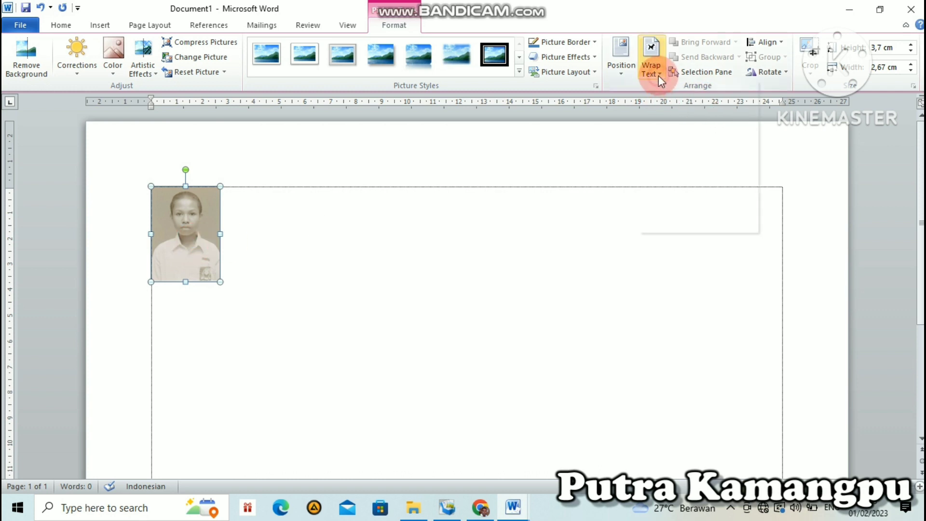
{"action": "left_click", "coordinate": [673, 174]}
{"action": "mouse_move", "coordinate": [203, 254]}
{"action": "left_mouse_down"}
{"action": "mouse_move", "coordinate": [380, 257]}
{"action": "mouse_move", "coordinate": [211, 249]}
{"action": "left_mouse_up"}
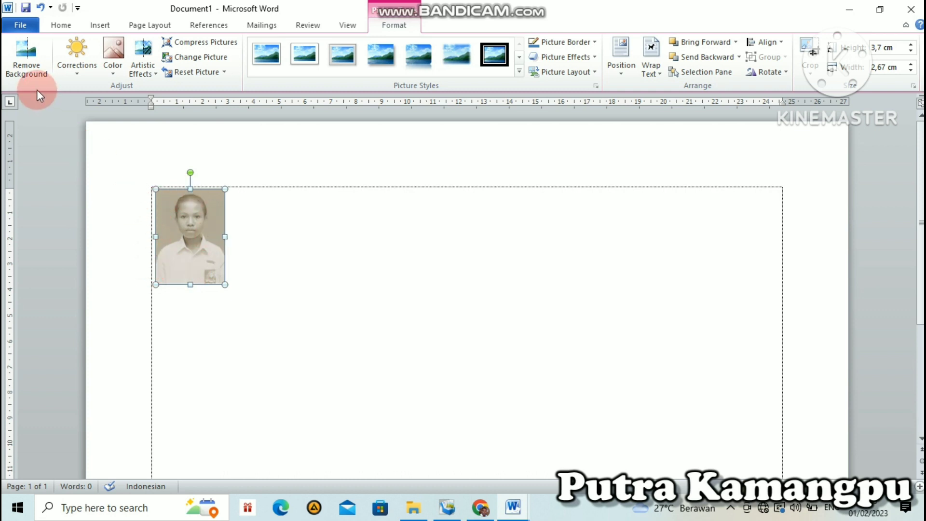
- Remove the portrait photo's background, extending the selection area to all four edges of the picture so the whole figure is kept
{"action": "left_click", "coordinate": [27, 55]}
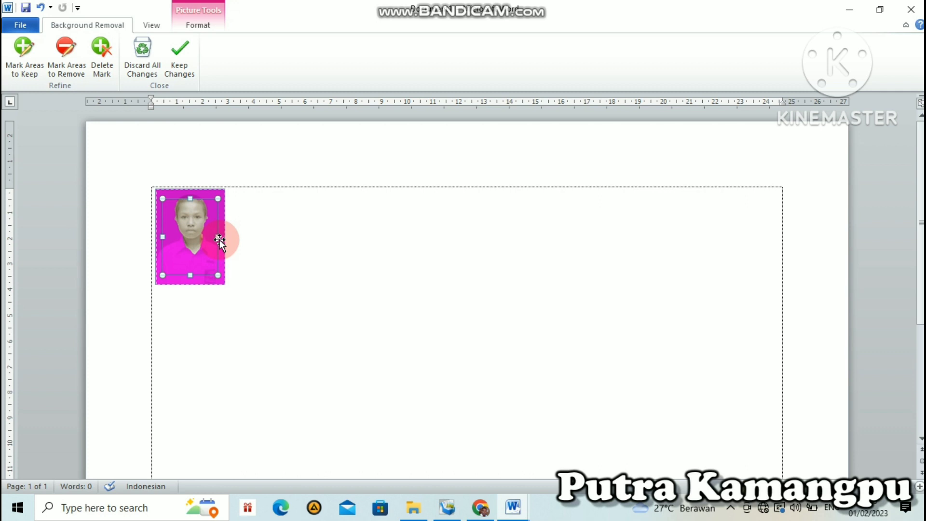
{"action": "left_click_drag", "start_coordinate": [219, 237], "coordinate": [225, 236]}
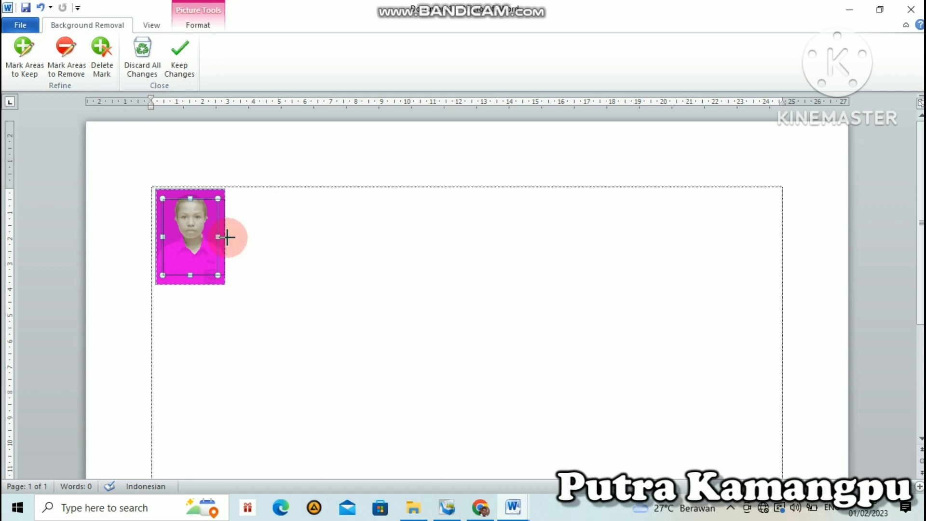
{"action": "left_click", "coordinate": [193, 276]}
{"action": "left_click_drag", "start_coordinate": [191, 273], "coordinate": [191, 286]}
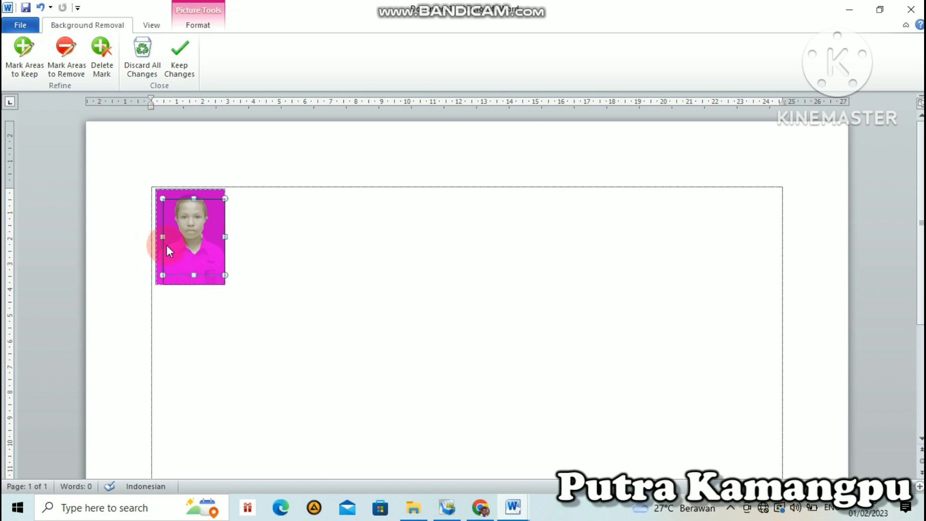
{"action": "left_click", "coordinate": [156, 240]}
{"action": "left_click_drag", "start_coordinate": [156, 240], "coordinate": [155, 241]}
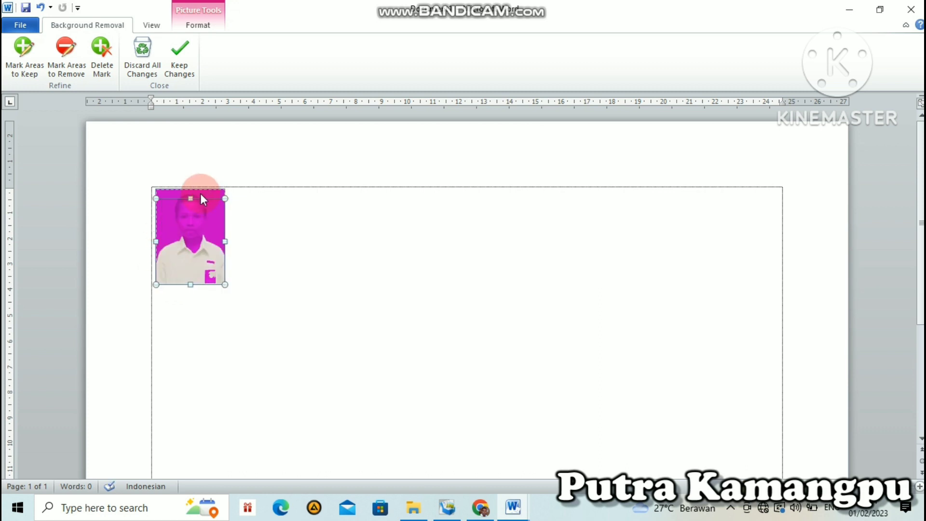
{"action": "left_click_drag", "start_coordinate": [192, 197], "coordinate": [192, 193]}
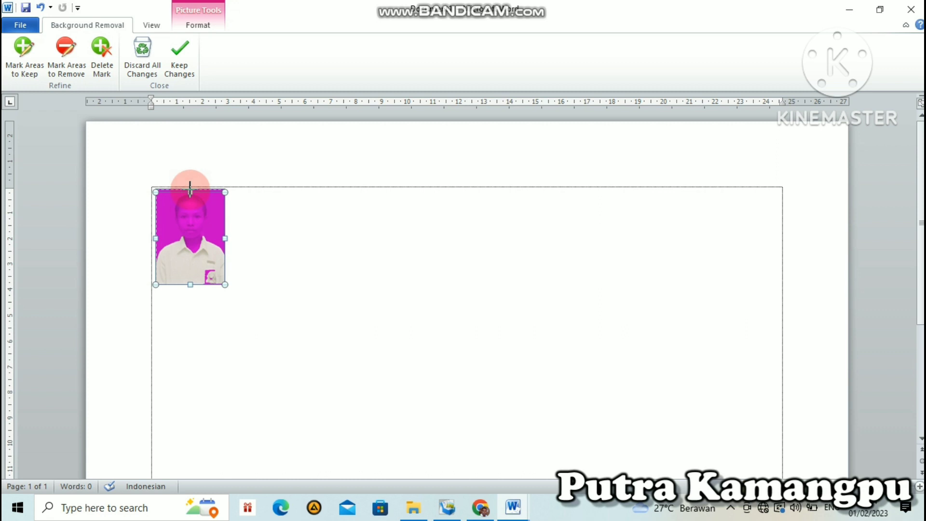
{"action": "left_click_drag", "start_coordinate": [190, 191], "coordinate": [190, 187]}
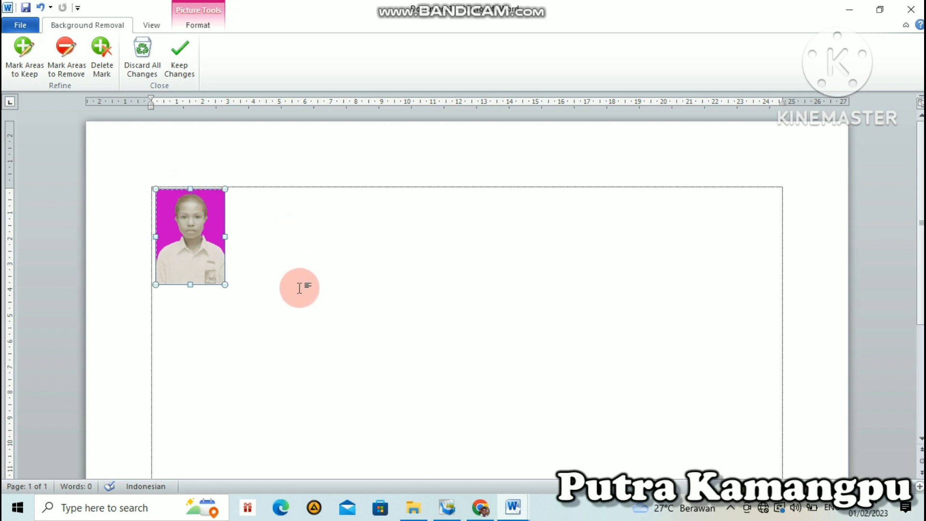
{"action": "left_click", "coordinate": [291, 240]}
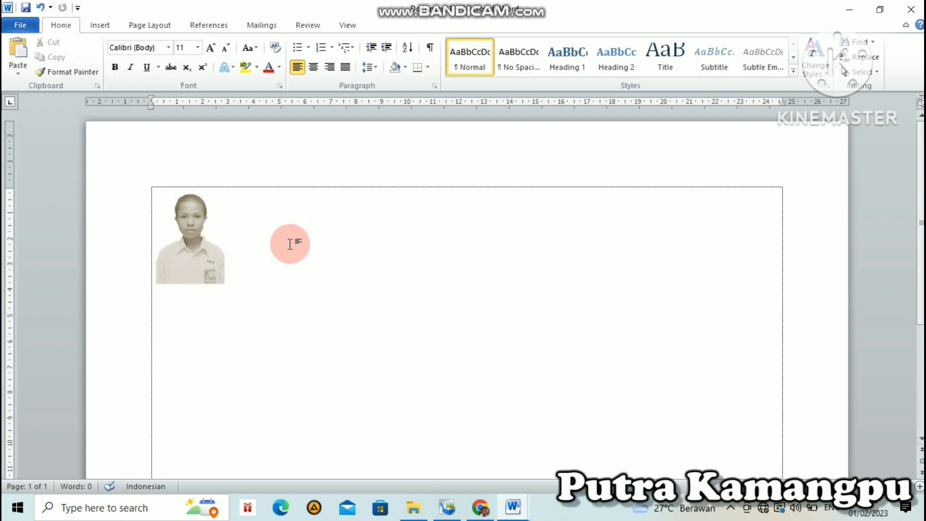
- Move the cut-out photo down the page and insert a rectangle shape in the space above it
{"action": "left_click_drag", "start_coordinate": [197, 257], "coordinate": [201, 331]}
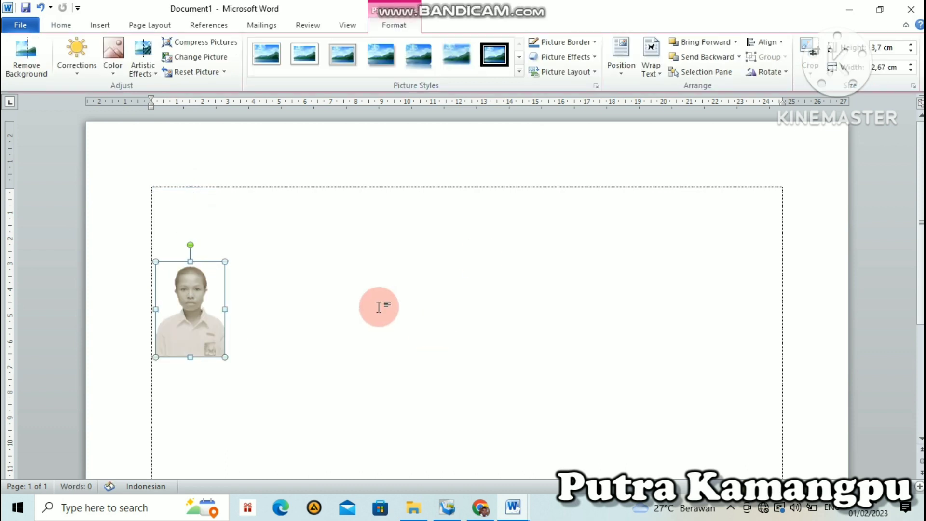
{"action": "left_click", "coordinate": [103, 25]}
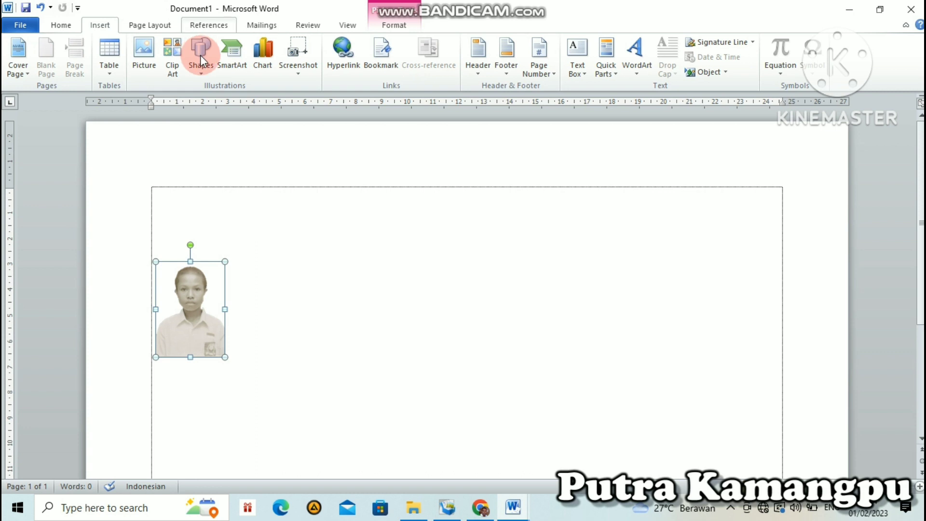
{"action": "left_click", "coordinate": [202, 59]}
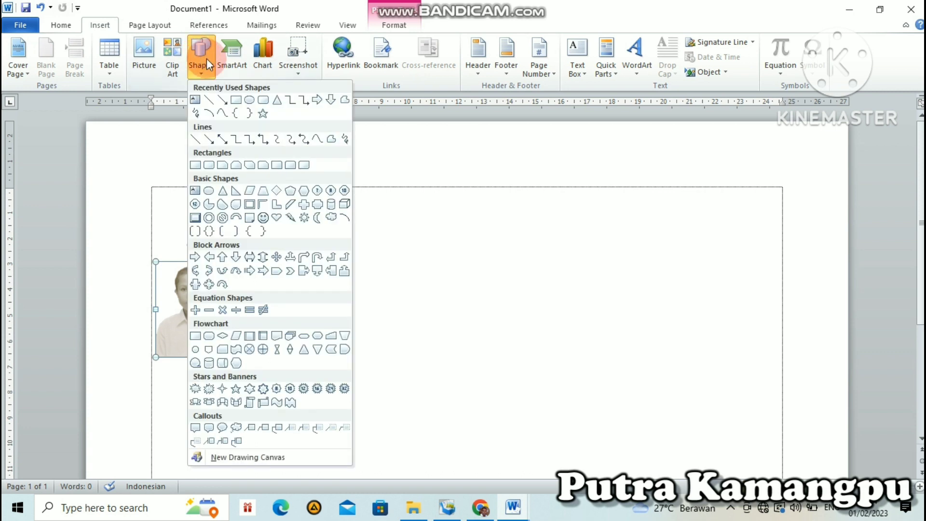
{"action": "left_click", "coordinate": [236, 99]}
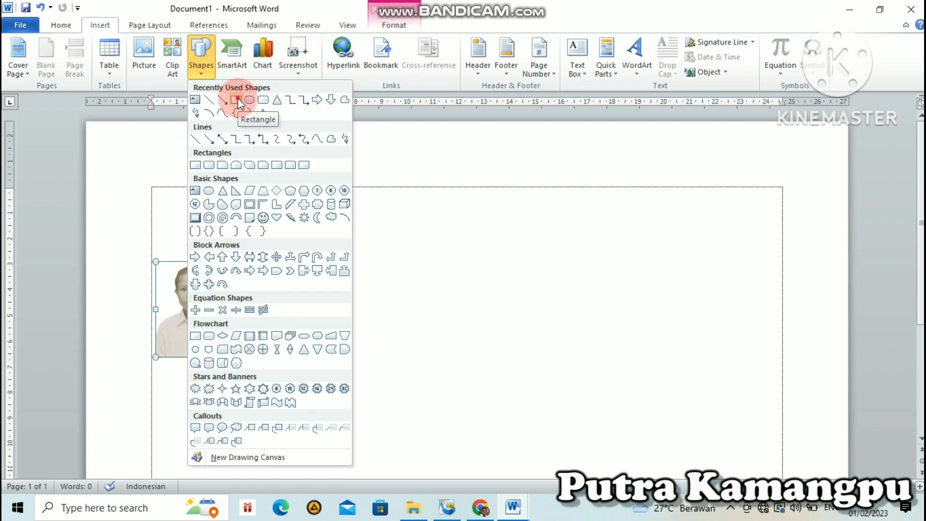
{"action": "left_click", "coordinate": [237, 100]}
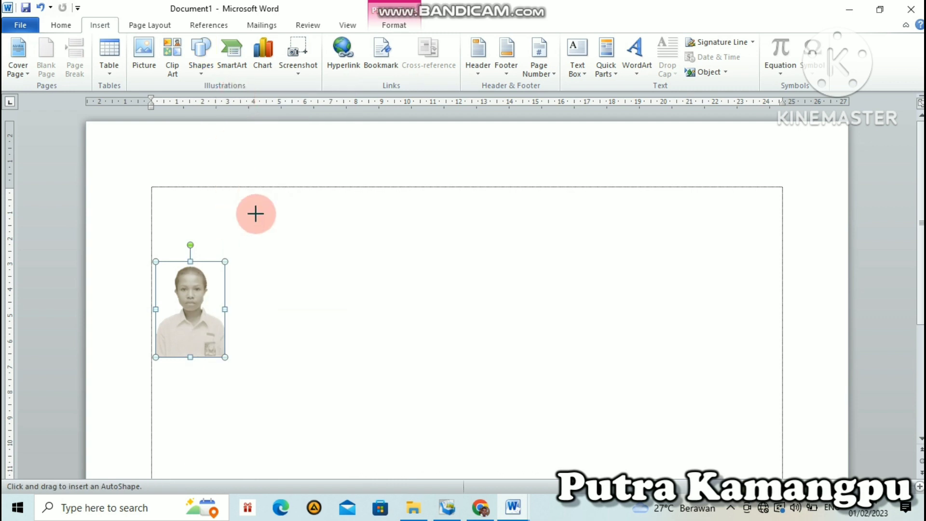
{"action": "left_click", "coordinate": [261, 213]}
{"action": "left_click_drag", "start_coordinate": [186, 306], "coordinate": [231, 341]}
{"action": "left_click_drag", "start_coordinate": [277, 234], "coordinate": [182, 212]}
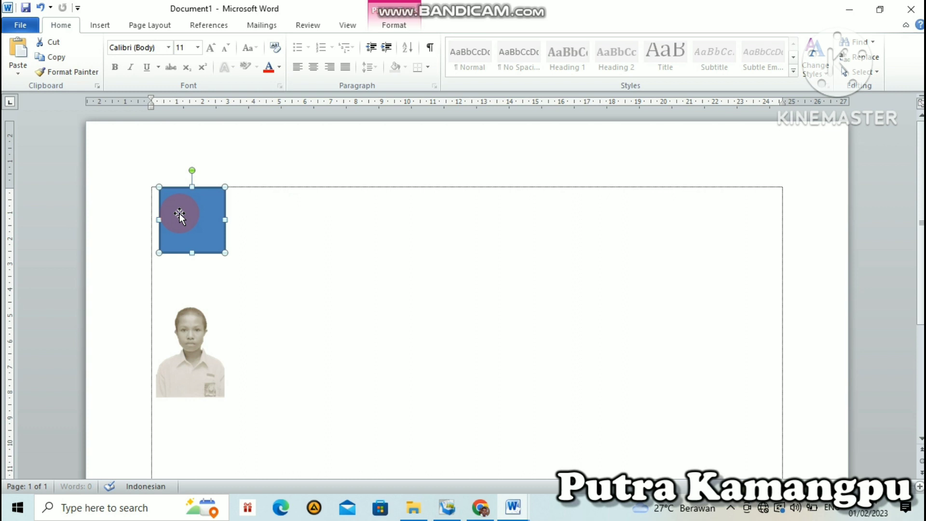
- Resize the rectangle against the photo to about 3.94 cm high and 2.81 cm wide, and place it above the photo
{"action": "left_click_drag", "start_coordinate": [223, 252], "coordinate": [224, 263]}
{"action": "left_click_drag", "start_coordinate": [209, 220], "coordinate": [292, 293]}
{"action": "left_click_drag", "start_coordinate": [290, 346], "coordinate": [296, 346]}
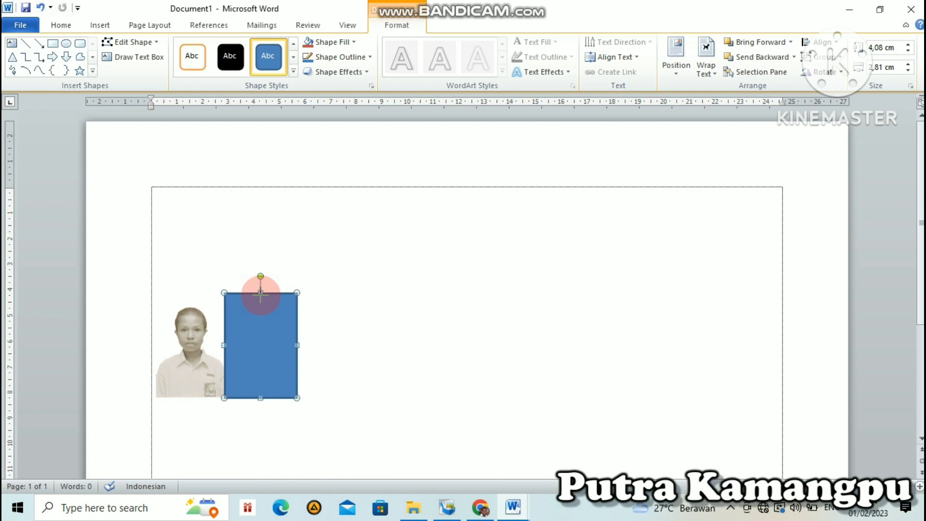
{"action": "left_click_drag", "start_coordinate": [261, 294], "coordinate": [261, 296]}
{"action": "left_click_drag", "start_coordinate": [254, 352], "coordinate": [186, 243]}
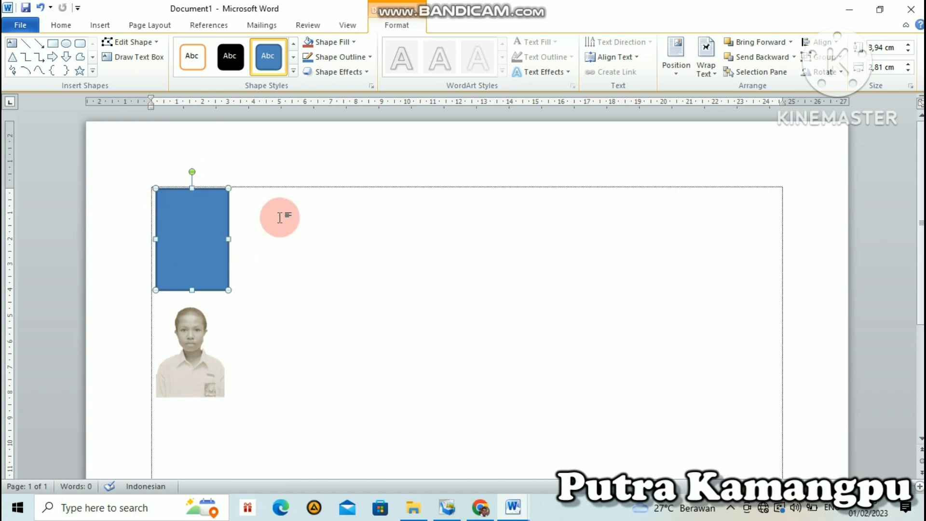
- Remove the rectangle's outline and fill it with the standard dark red color
{"action": "left_click", "coordinate": [369, 57]}
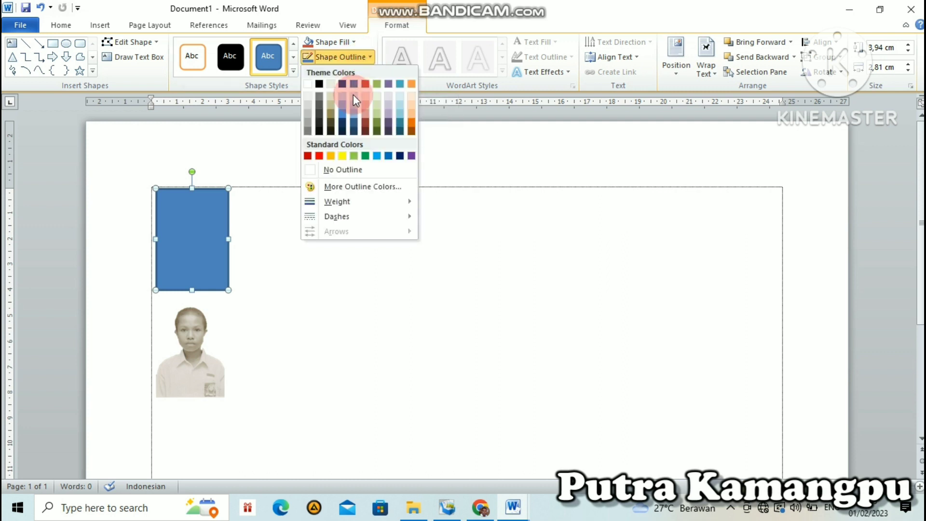
{"action": "left_click", "coordinate": [339, 169]}
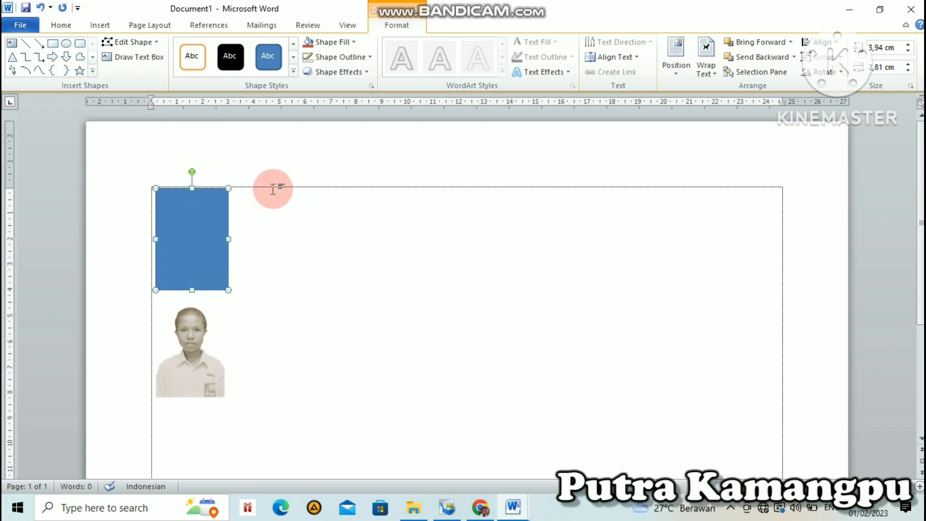
{"action": "left_click", "coordinate": [353, 42]}
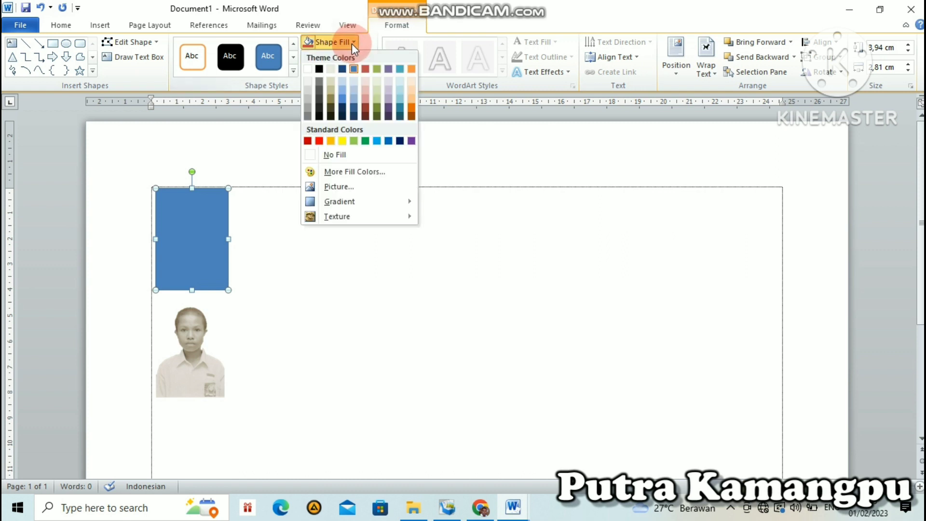
{"action": "left_click", "coordinate": [308, 141]}
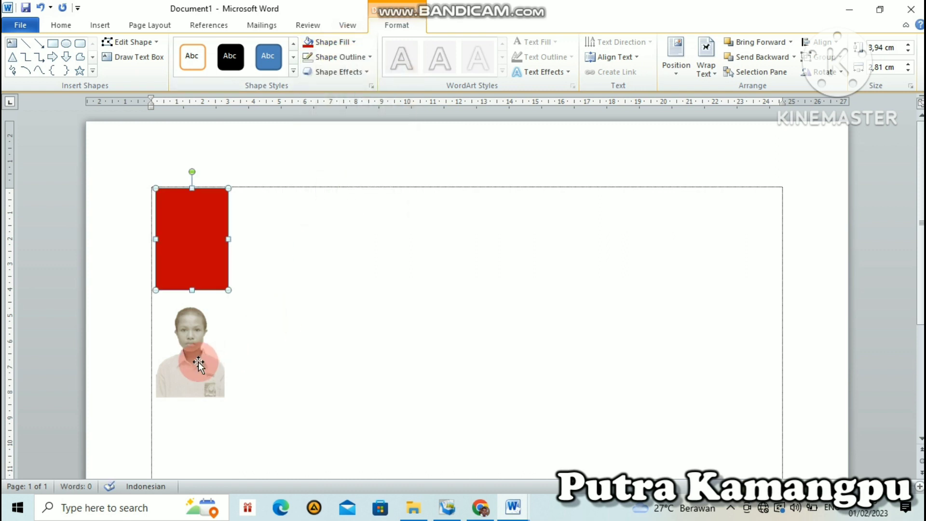
- Set the cut-out photo's text wrapping to In Front of Text and move it onto the red rectangle
{"action": "left_click", "coordinate": [198, 344]}
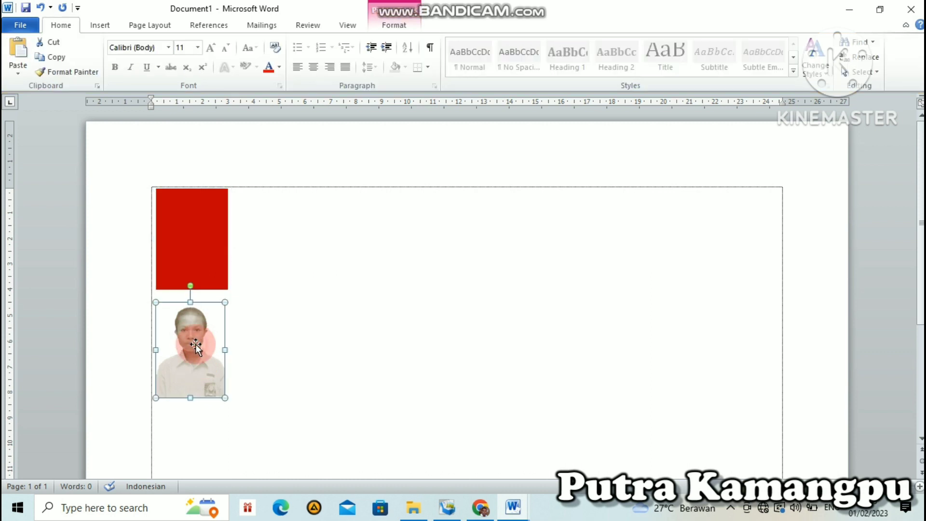
{"action": "double_click", "coordinate": [196, 344]}
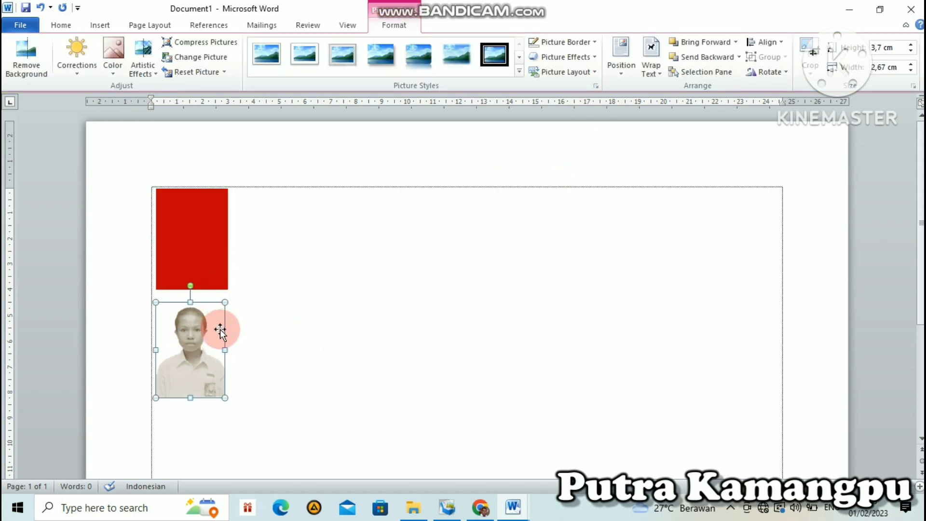
{"action": "left_click", "coordinate": [658, 75]}
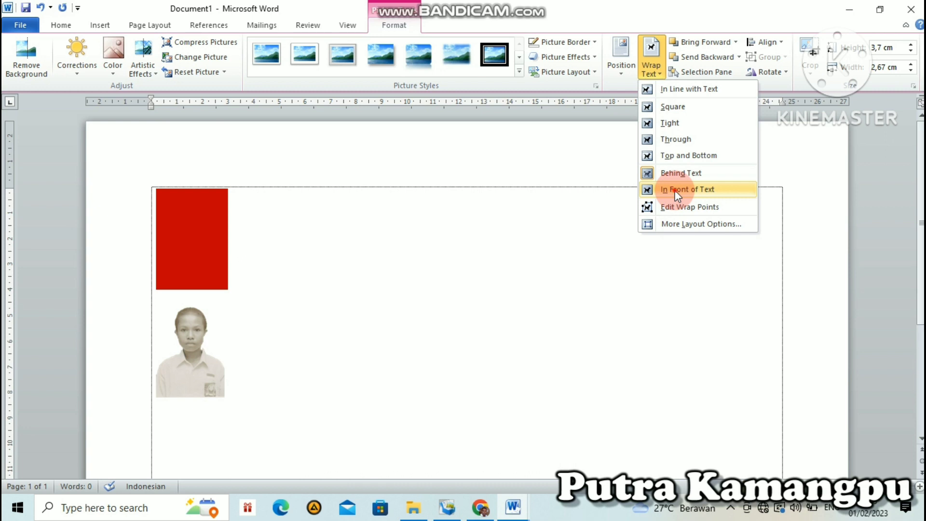
{"action": "left_click", "coordinate": [677, 191]}
{"action": "left_click_drag", "start_coordinate": [199, 389], "coordinate": [199, 267]}
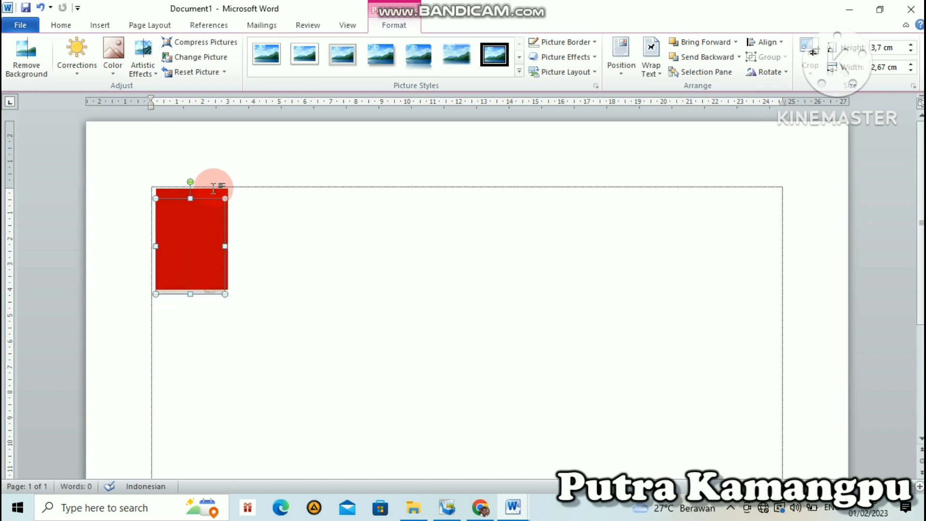
- Set the red rectangle's text wrapping to Behind Text and align it with the cut-out photo as its background
{"action": "left_click_drag", "start_coordinate": [213, 245], "coordinate": [209, 291]}
{"action": "key", "text": "Right"}
{"action": "double_click", "coordinate": [192, 274]}
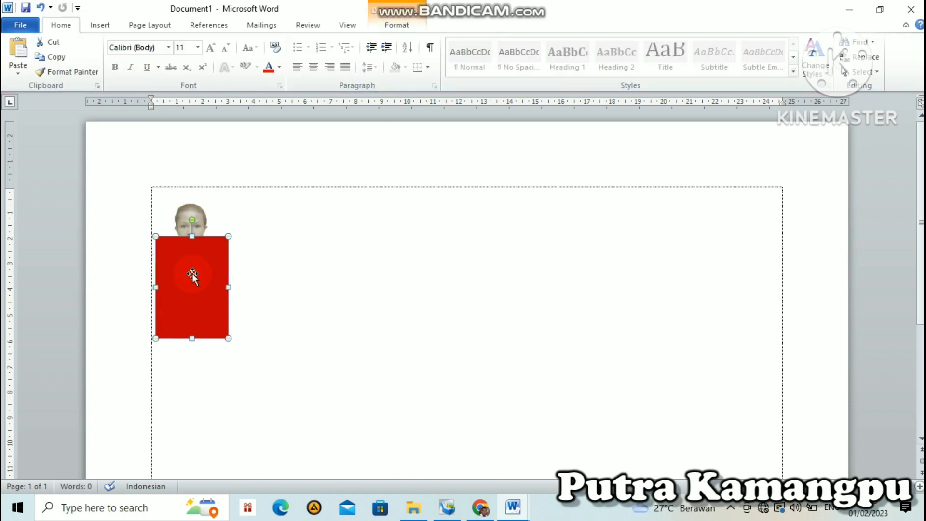
{"action": "left_click", "coordinate": [716, 72]}
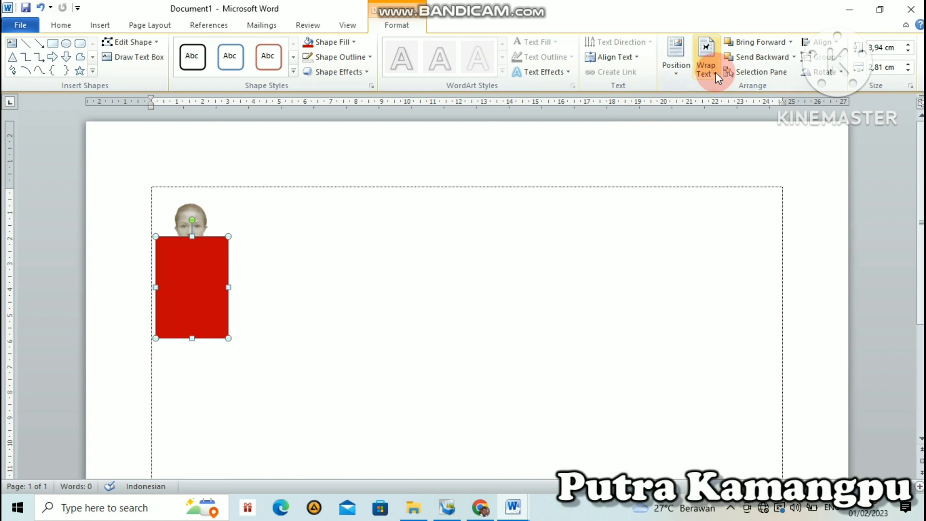
{"action": "left_click", "coordinate": [731, 176]}
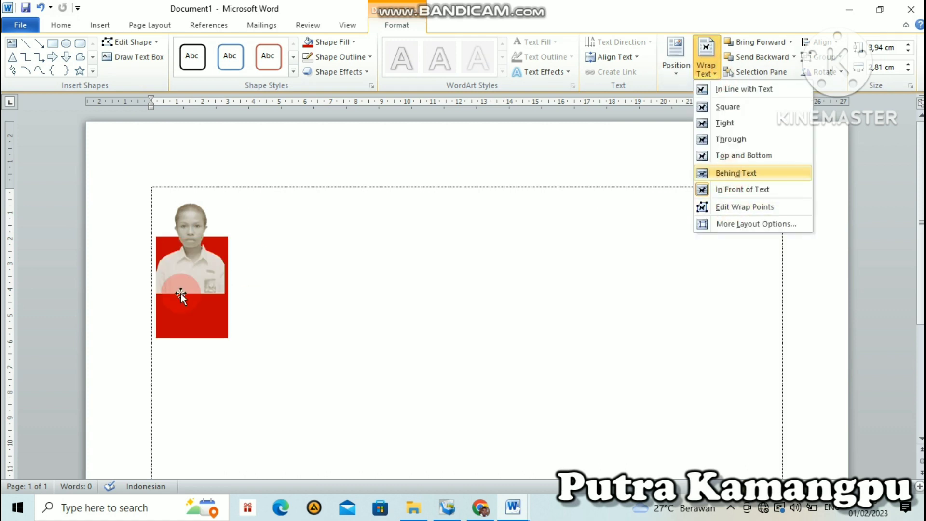
{"action": "left_click_drag", "start_coordinate": [208, 308], "coordinate": [205, 272]}
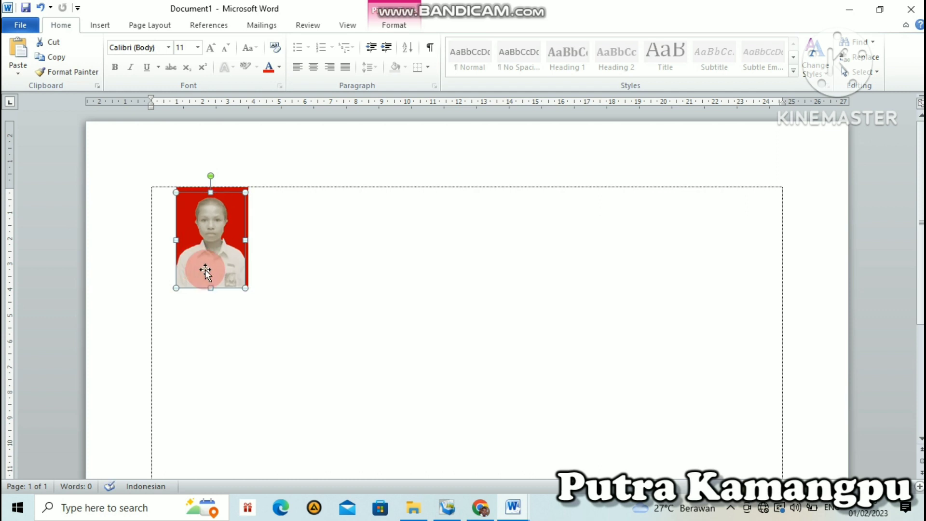
- Nudge the cut-out photo slightly right to fit against the red rectangle's right edge, and deselect it
{"action": "key", "text": "ctrl+Right"}
{"action": "key", "text": "ctrl+Right"}
{"action": "key", "text": "ctrl+Right"}
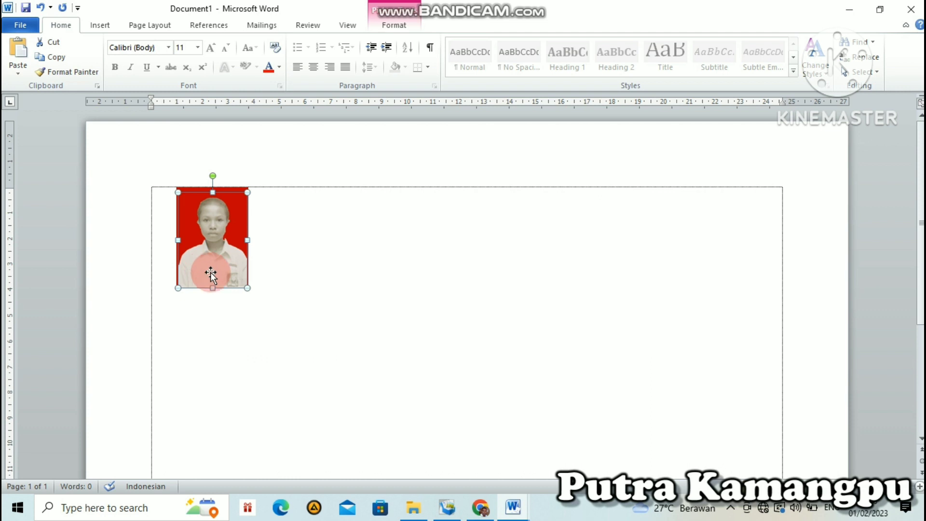
{"action": "left_click", "coordinate": [314, 257]}
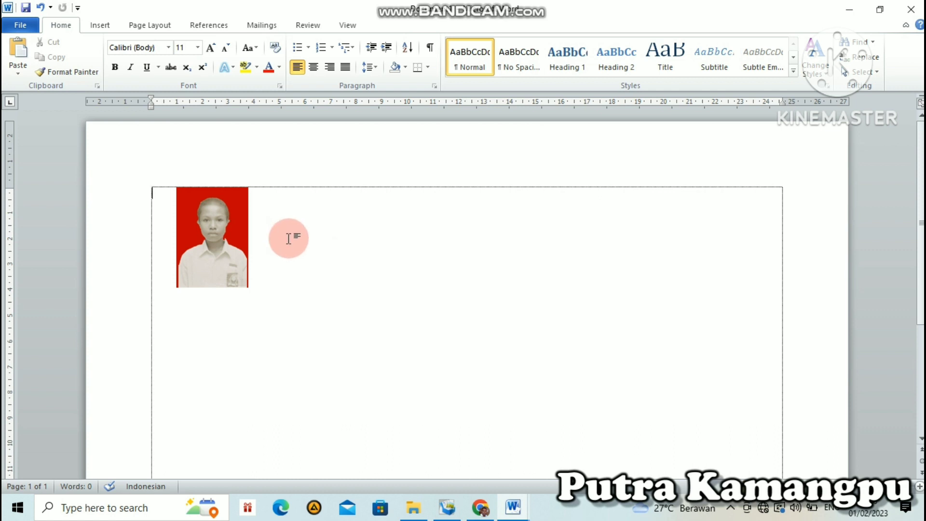
- Narrow the red rectangle from its left edge to about 2.7 cm wide, flush with the cut-out photo
{"action": "left_click", "coordinate": [177, 234]}
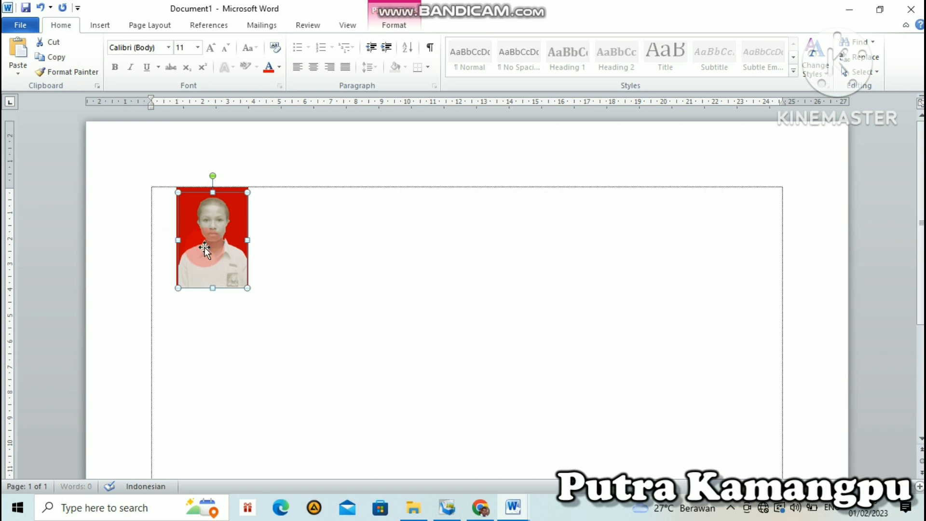
{"action": "left_click", "coordinate": [175, 246]}
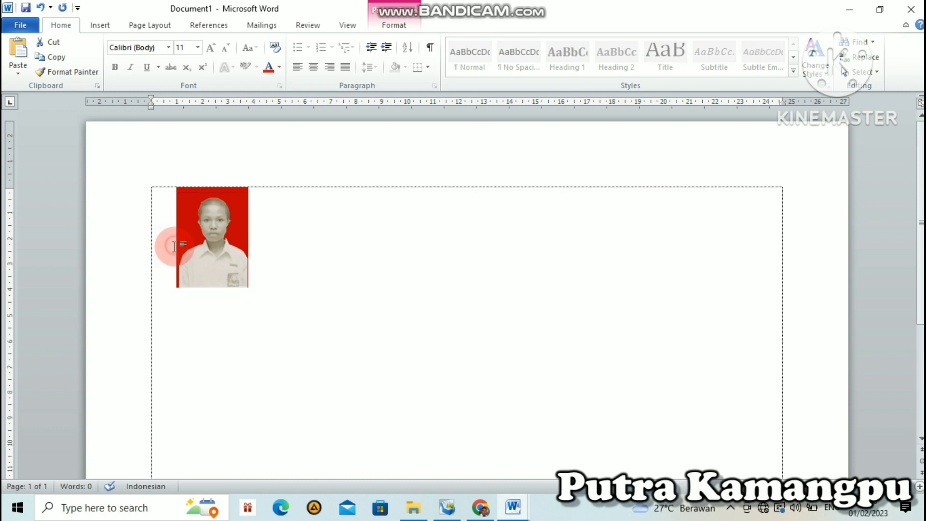
{"action": "left_click", "coordinate": [176, 242]}
{"action": "left_click_drag", "start_coordinate": [175, 243], "coordinate": [223, 276]}
{"action": "left_click", "coordinate": [215, 256]}
{"action": "left_click", "coordinate": [284, 292]}
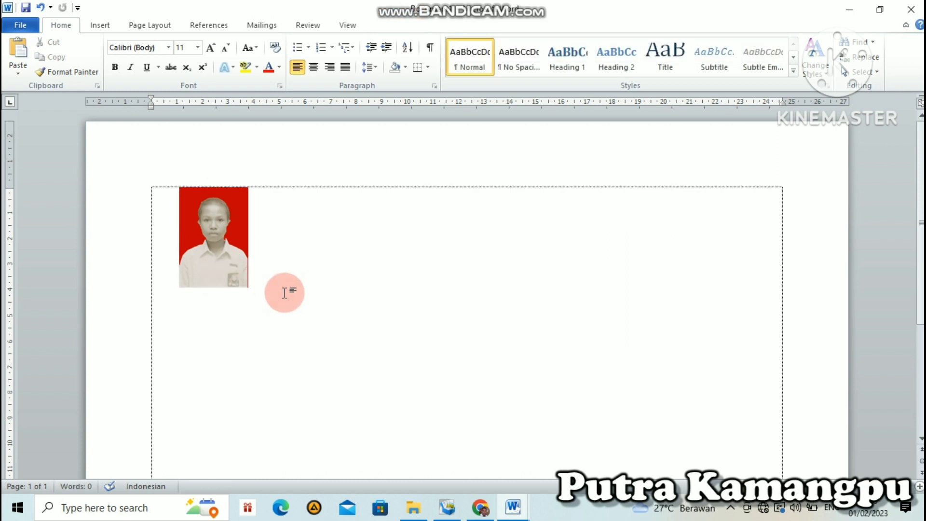
- Select the cut-out photo together with its red rectangle and place a copy of both beside the original
{"action": "left_click", "coordinate": [238, 268]}
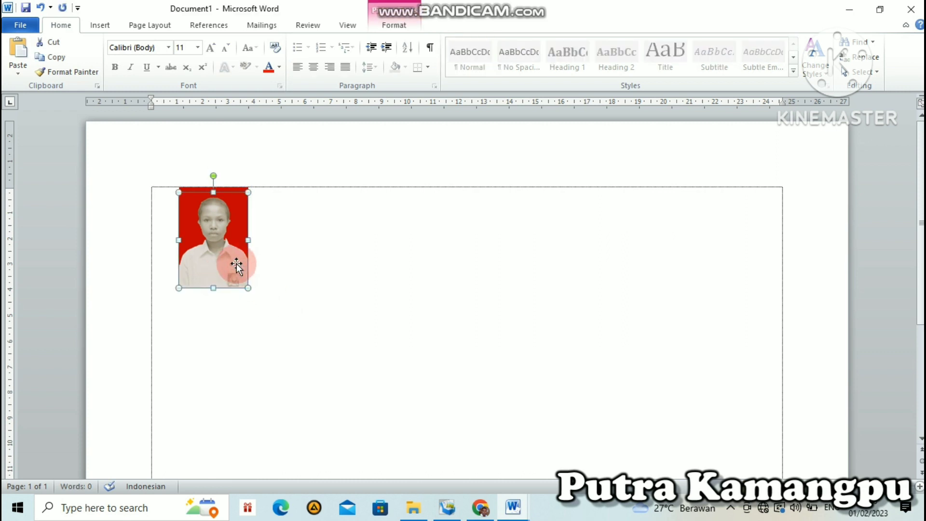
{"action": "left_click", "coordinate": [194, 190]}
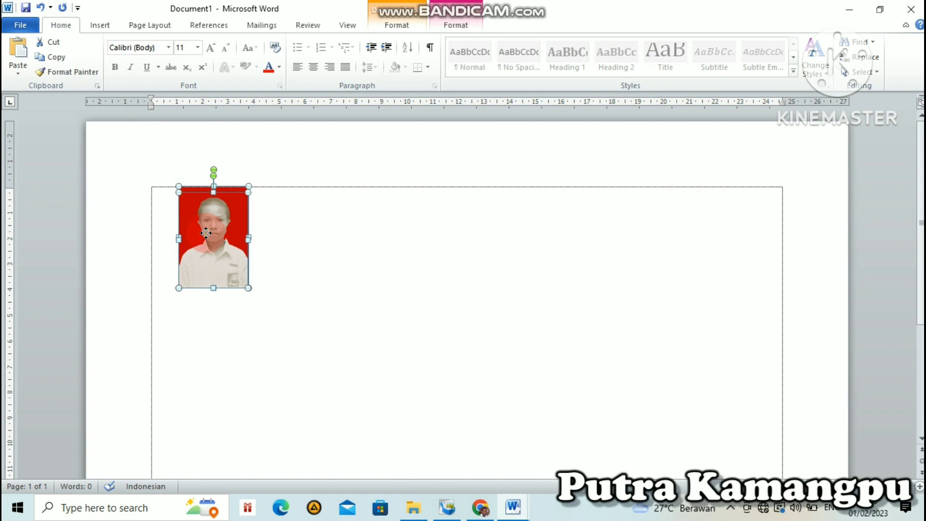
{"action": "left_click_drag", "start_coordinate": [206, 233], "coordinate": [284, 234]}
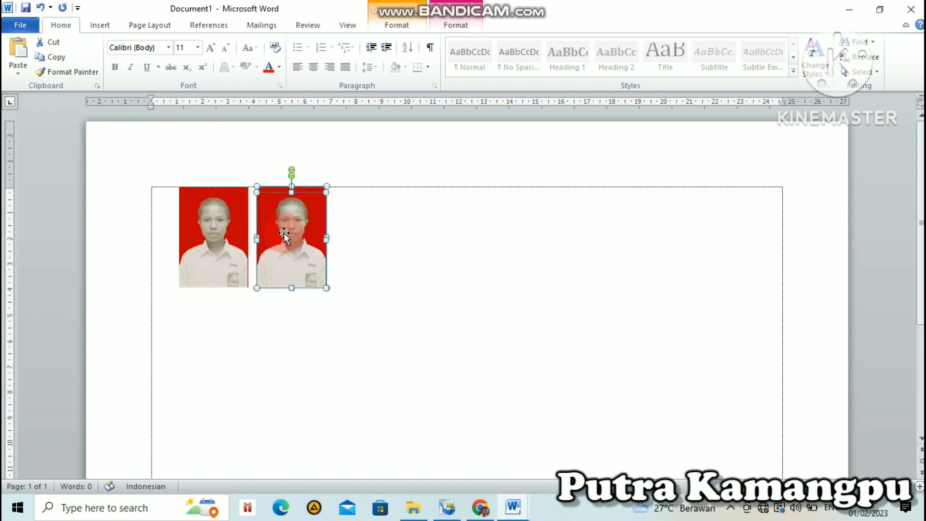
- Fill the background rectangle of the copied portrait with the standard light blue color
{"action": "left_click", "coordinate": [271, 186]}
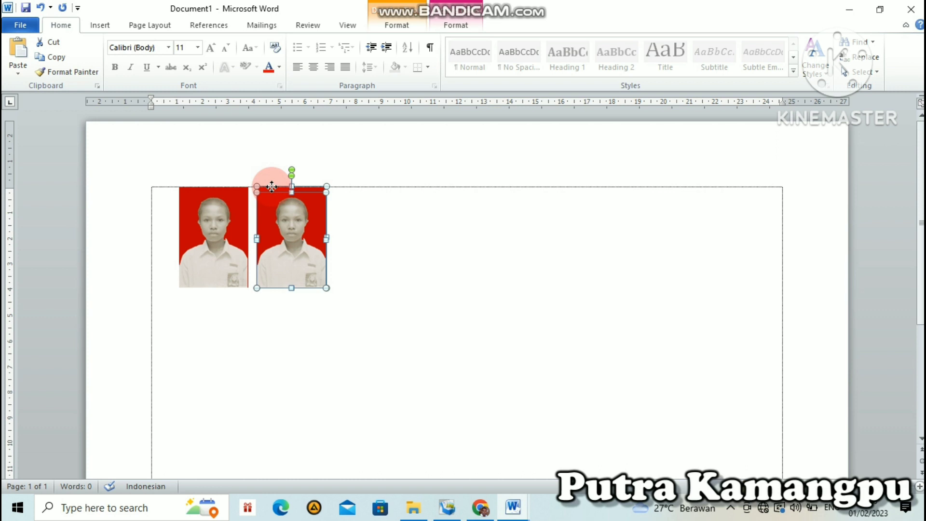
{"action": "left_click", "coordinate": [396, 22]}
{"action": "left_click", "coordinate": [353, 42]}
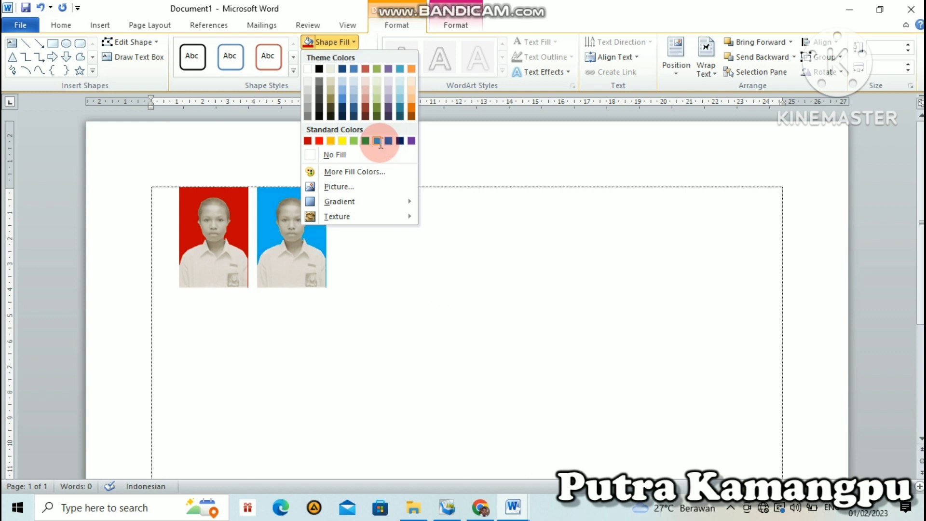
{"action": "left_click", "coordinate": [380, 142]}
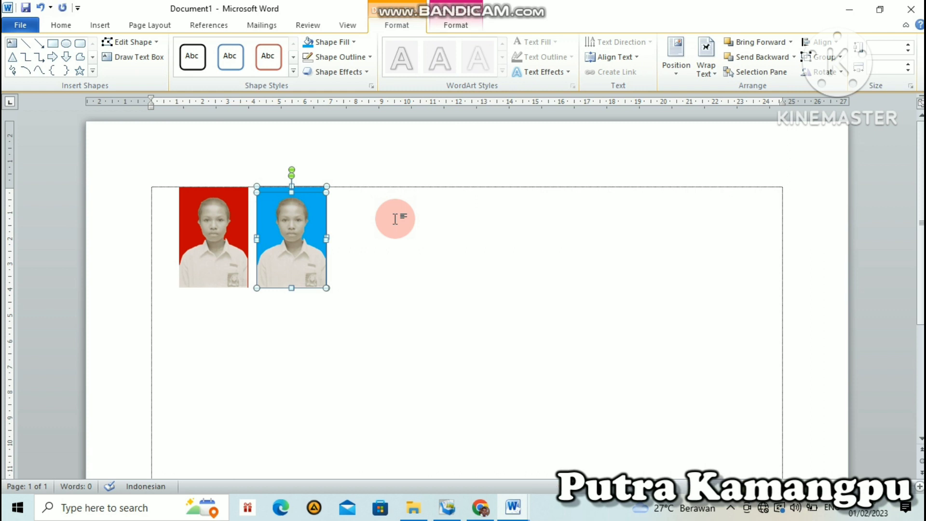
- Paste more copies of the light blue portrait and spread them over the top row and the area below
{"action": "key", "text": "ctrl+v"}
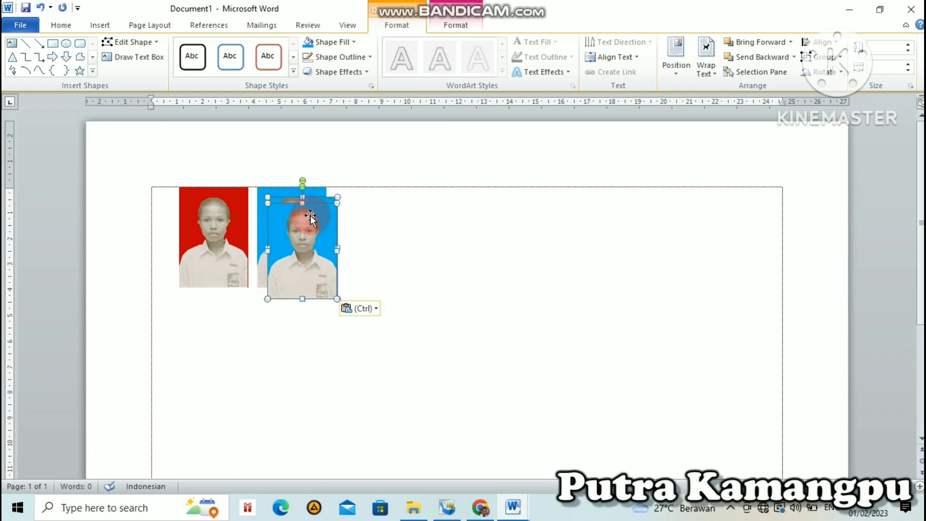
{"action": "left_click_drag", "start_coordinate": [308, 201], "coordinate": [369, 199]}
{"action": "left_click_drag", "start_coordinate": [286, 237], "coordinate": [436, 240]}
{"action": "left_click_drag", "start_coordinate": [558, 390], "coordinate": [555, 388]}
{"action": "left_click_drag", "start_coordinate": [388, 240], "coordinate": [489, 244]}
- Pull the overlapping blue portrait pieces apart and delete the two surplus light blue rectangles in the top row
{"action": "left_click", "coordinate": [374, 231]}
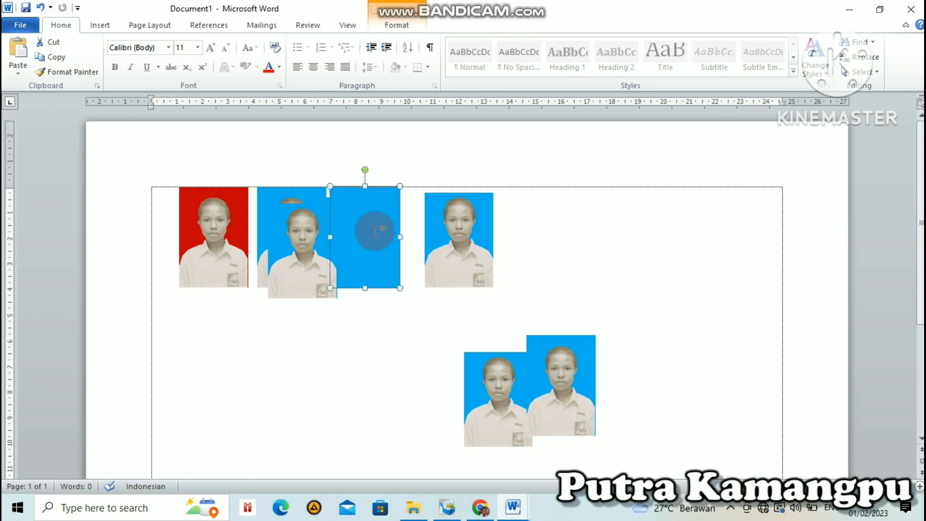
{"action": "key", "text": "Delete"}
{"action": "left_click", "coordinate": [322, 224]}
{"action": "left_click_drag", "start_coordinate": [323, 225], "coordinate": [385, 212]}
{"action": "left_click_drag", "start_coordinate": [302, 265], "coordinate": [320, 337]}
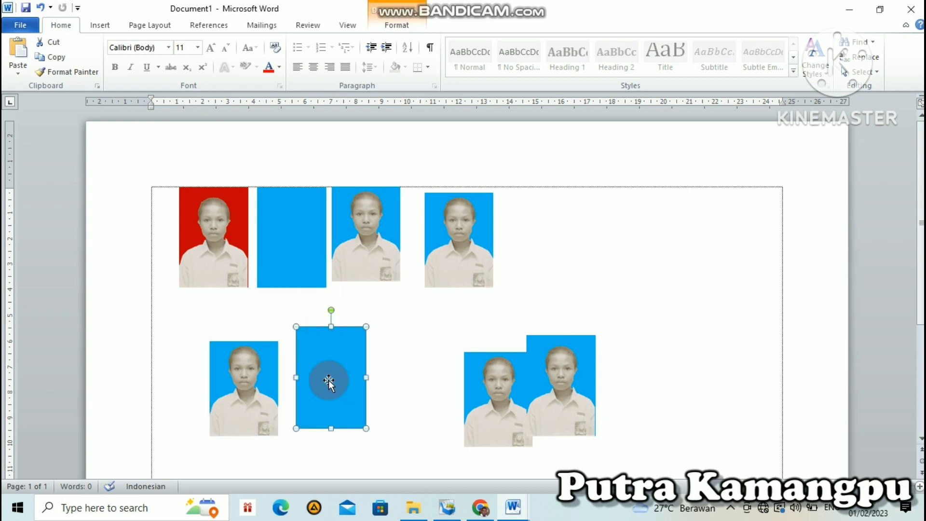
{"action": "left_click", "coordinate": [273, 248]}
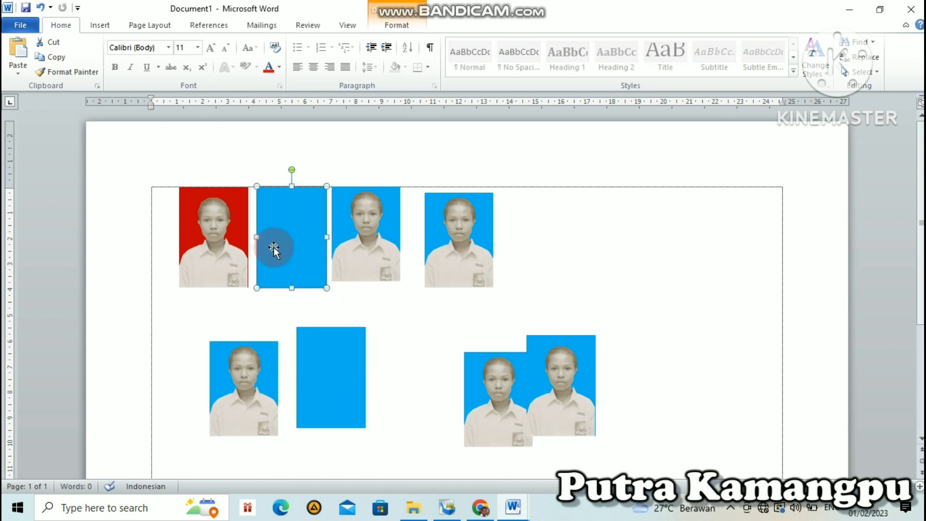
{"action": "key", "text": "Delete"}
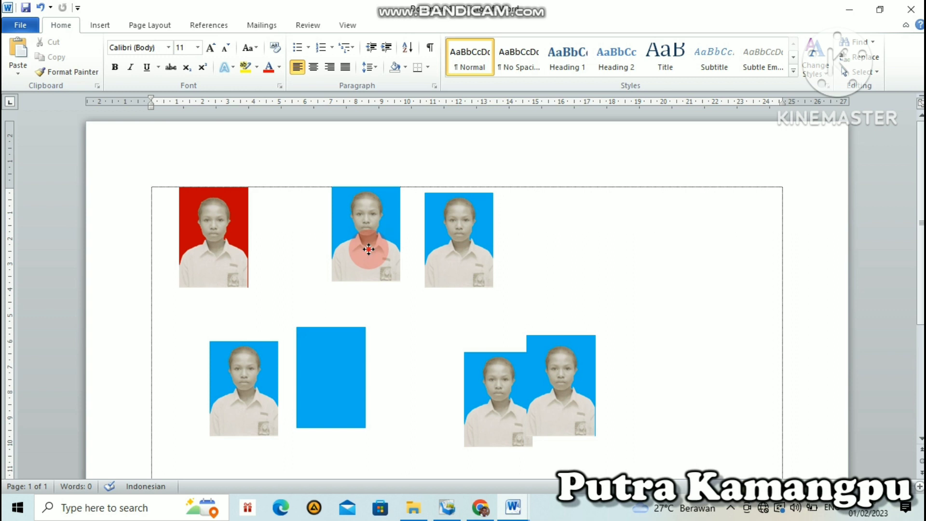
- Move the empty light blue rectangle from the lower row up beside the red portrait
{"action": "left_click", "coordinate": [368, 249]}
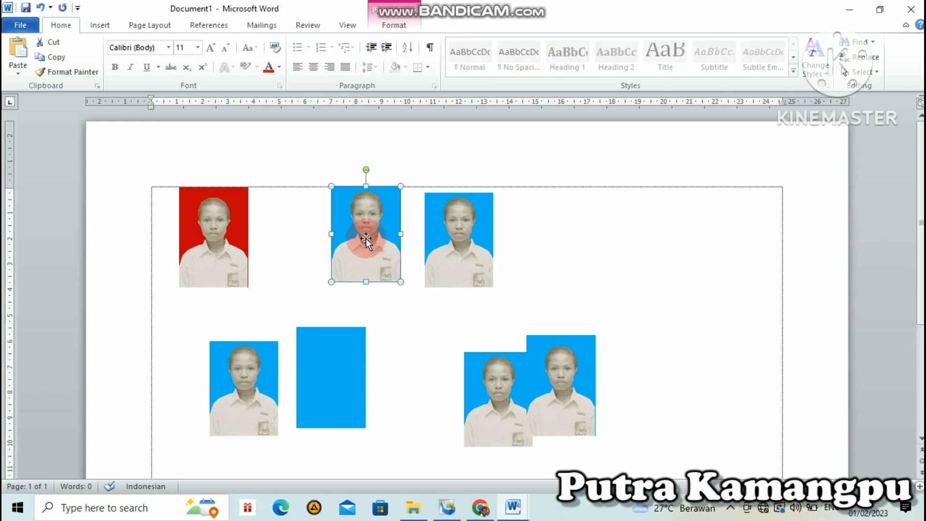
{"action": "left_click_drag", "start_coordinate": [351, 212], "coordinate": [350, 213]}
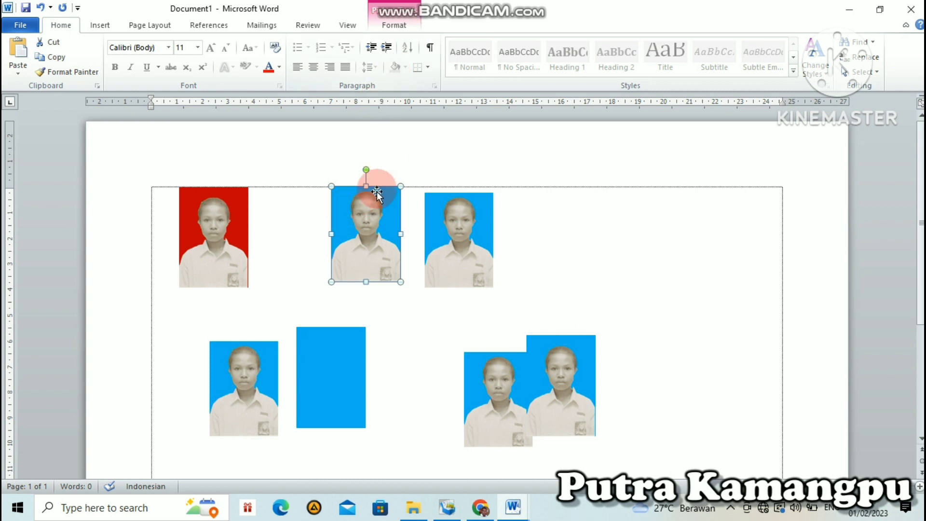
{"action": "double_click", "coordinate": [373, 211]}
{"action": "left_click_drag", "start_coordinate": [343, 356], "coordinate": [308, 215]}
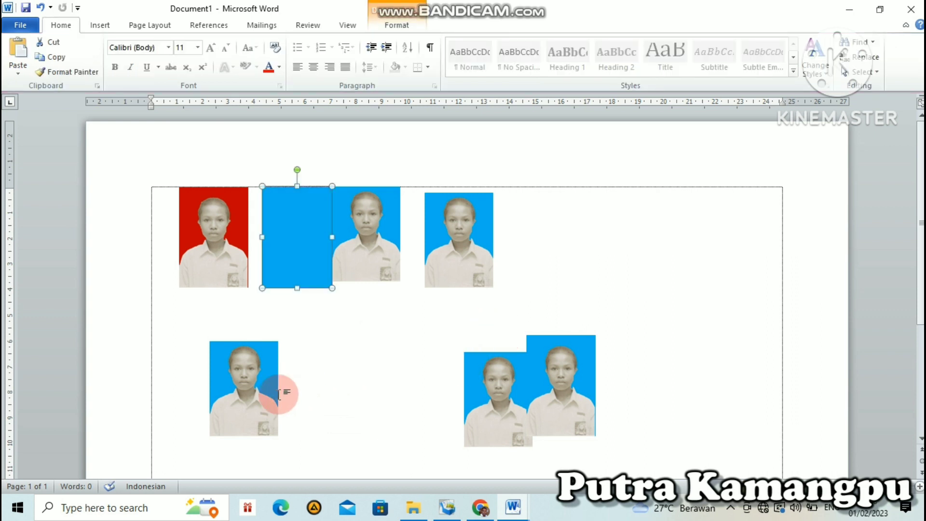
- Shift the light blue portraits in the top row further right, leaving a gap after the empty light blue rectangle
{"action": "left_click", "coordinate": [239, 387]}
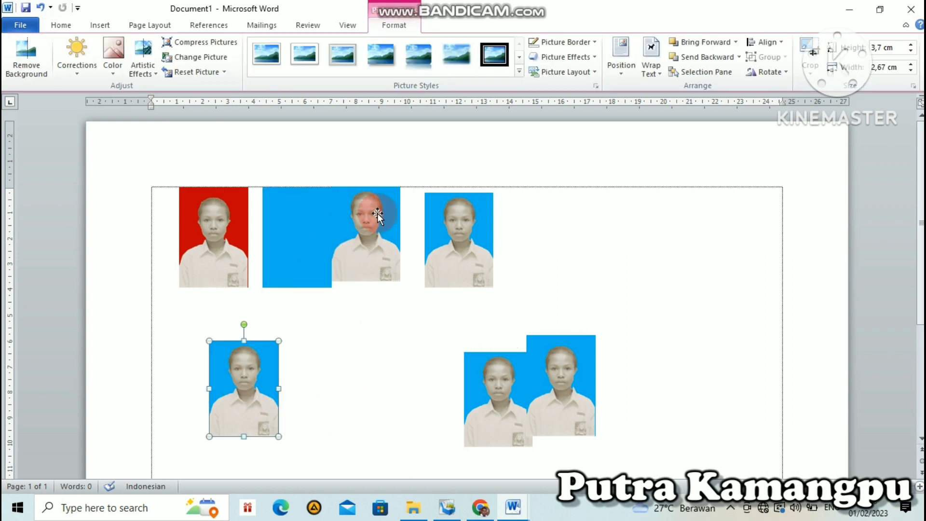
{"action": "left_click_drag", "start_coordinate": [386, 208], "coordinate": [555, 213]}
{"action": "left_click", "coordinate": [475, 228]}
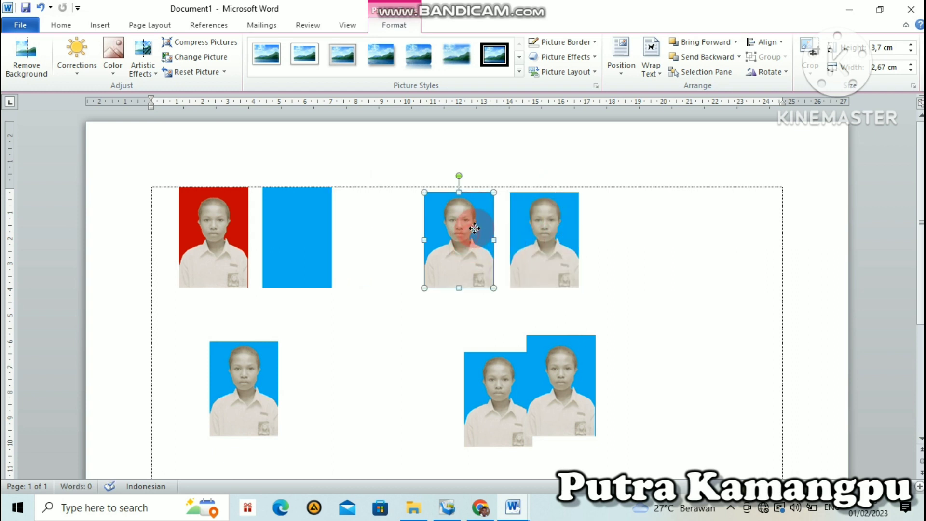
{"action": "left_click_drag", "start_coordinate": [475, 228], "coordinate": [480, 222]}
- Duplicate the red rectangle, place the copy beside the empty light blue one, and fill it with standard orange
{"action": "left_click", "coordinate": [245, 201]}
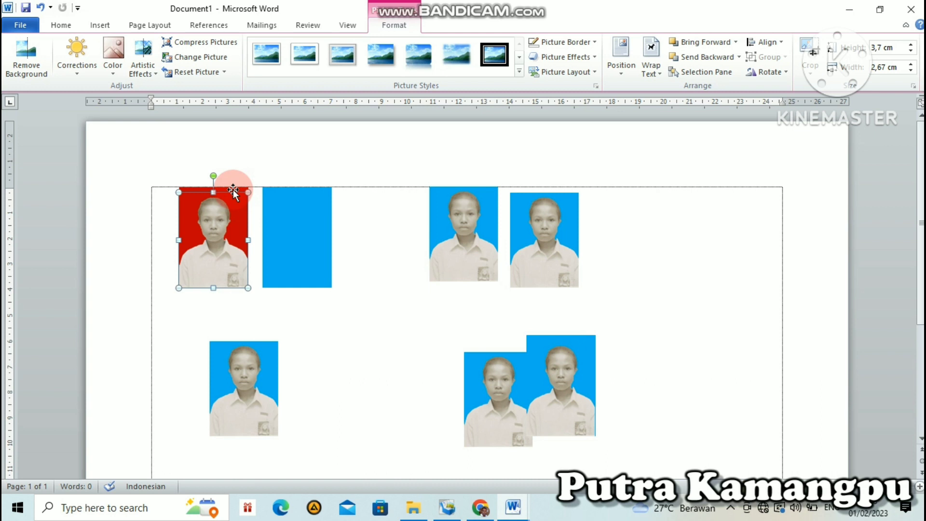
{"action": "left_click_drag", "start_coordinate": [231, 188], "coordinate": [231, 188]}
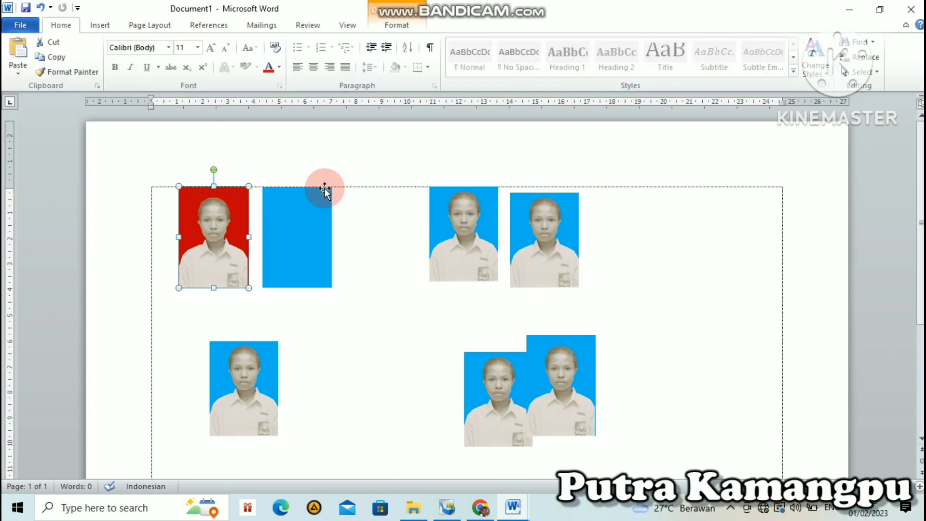
{"action": "key", "text": "ctrl+v"}
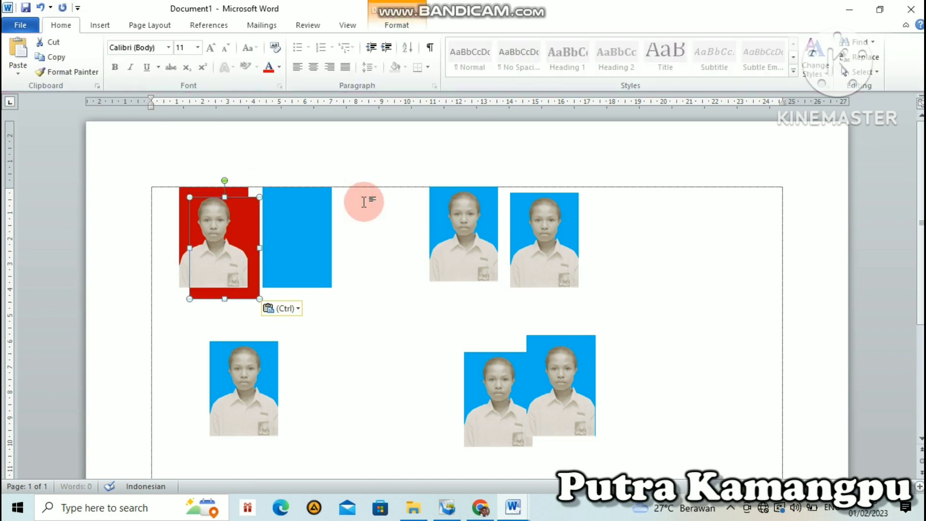
{"action": "left_click_drag", "start_coordinate": [256, 279], "coordinate": [405, 268]}
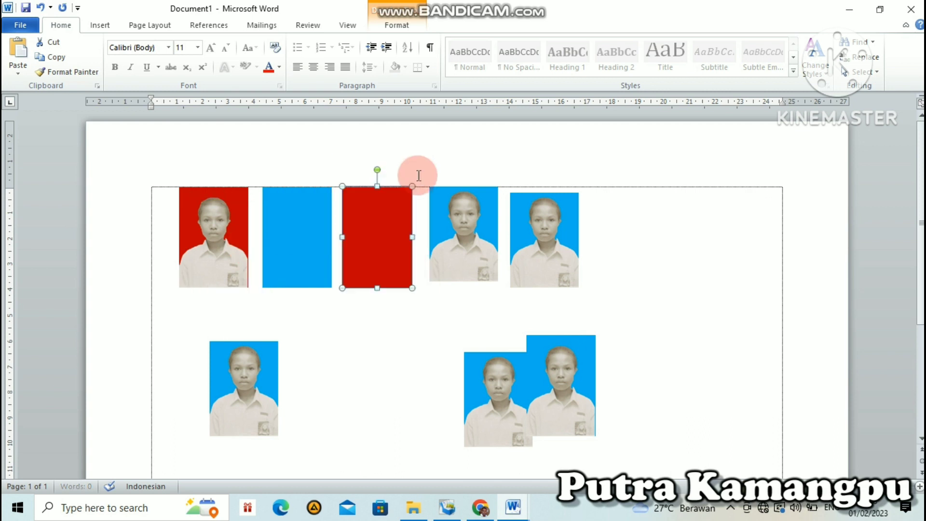
{"action": "left_click", "coordinate": [377, 194]}
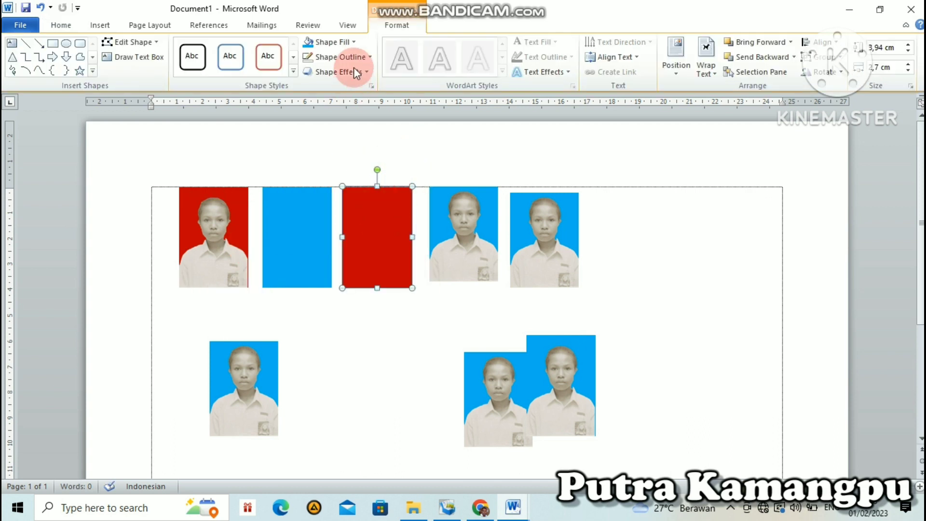
{"action": "left_click", "coordinate": [354, 42]}
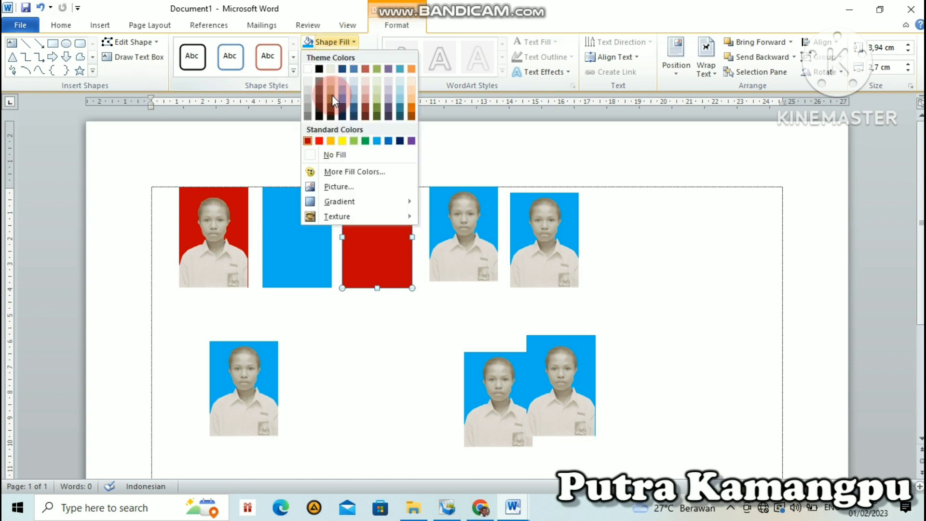
{"action": "left_click", "coordinate": [334, 142]}
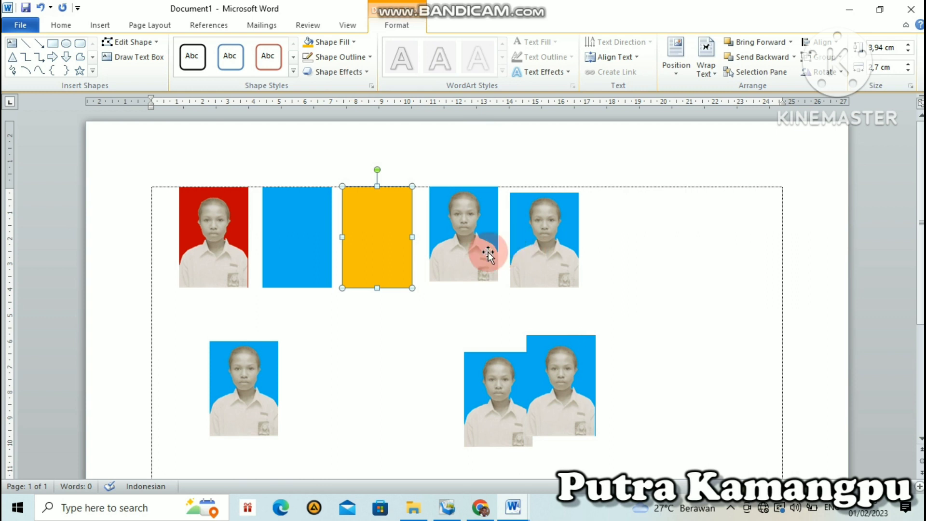
- Duplicate the orange rectangle, place the copy at the right end of the top row, and fill it with standard Blue
{"action": "key", "text": "ctrl+v"}
{"action": "left_click_drag", "start_coordinate": [618, 212], "coordinate": [598, 211]}
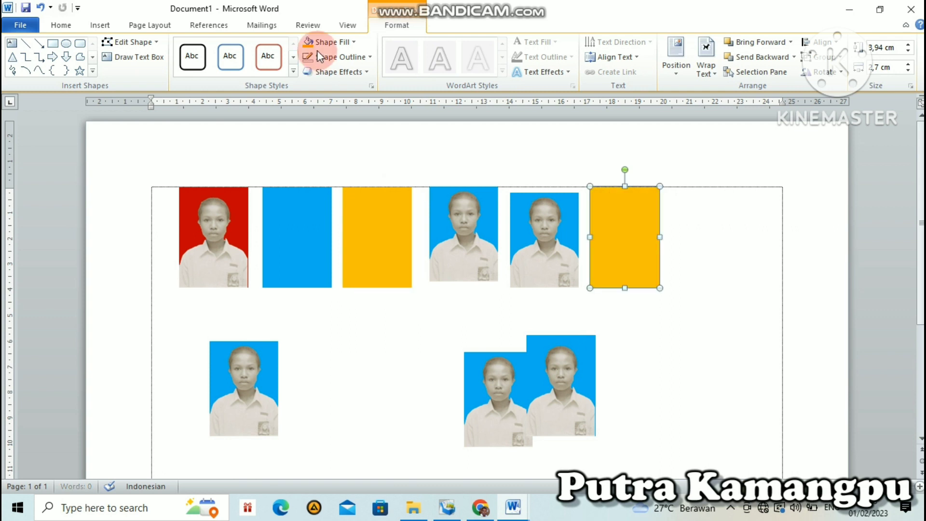
{"action": "left_click", "coordinate": [353, 42]}
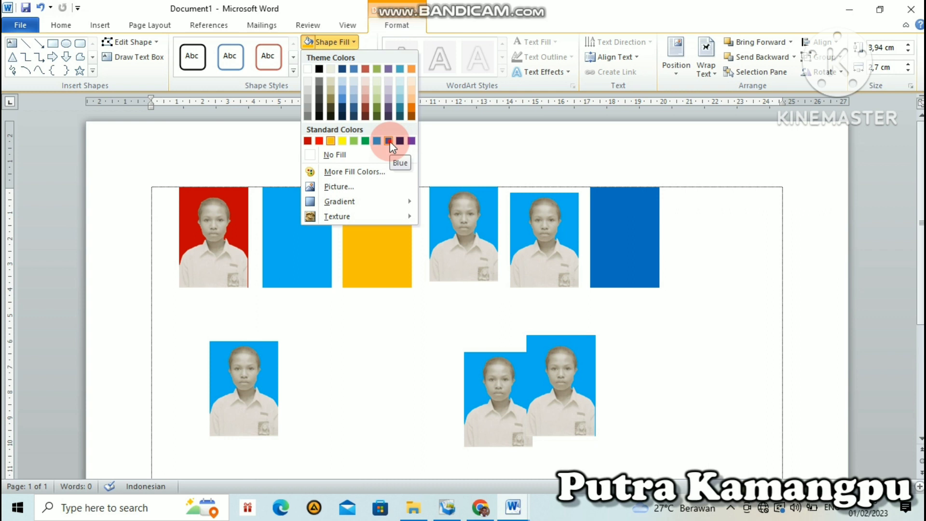
{"action": "left_click", "coordinate": [389, 141]}
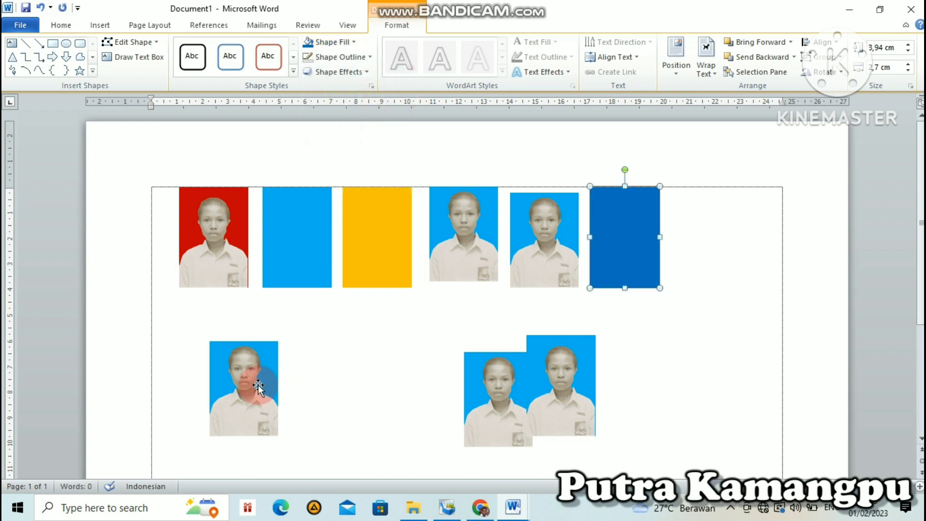
- Paste two copies of the red portrait's cut-out photo, placing one in the lower row and aligning the other on the darker blue rectangle
{"action": "left_click", "coordinate": [219, 241]}
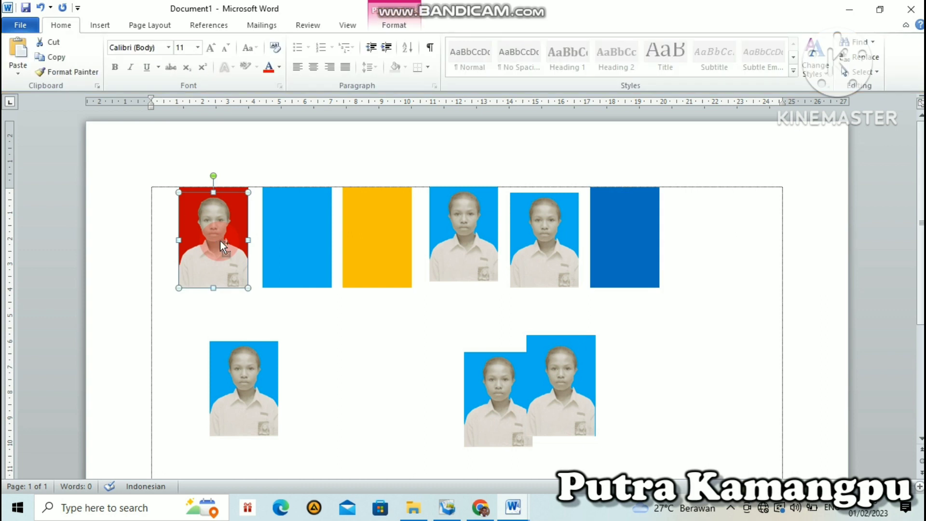
{"action": "key", "text": "ctrl+v"}
{"action": "left_click_drag", "start_coordinate": [232, 255], "coordinate": [700, 310]}
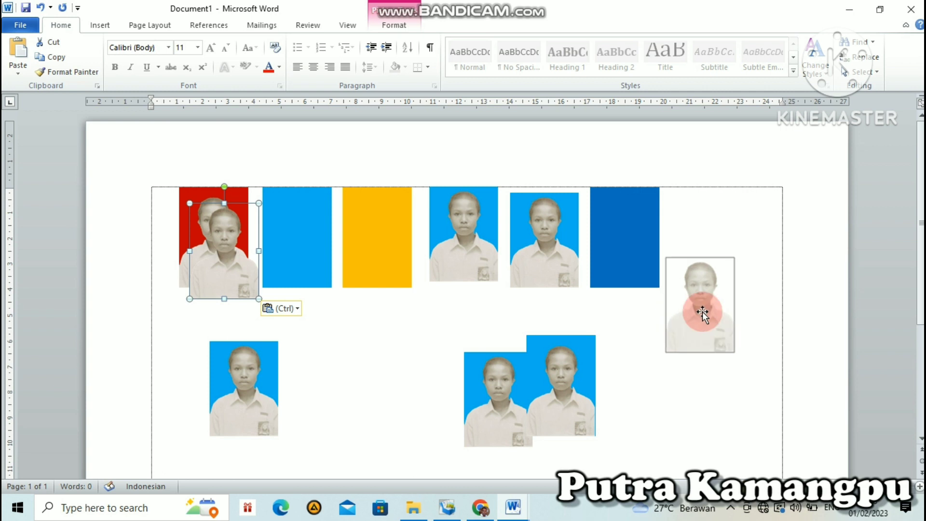
{"action": "key", "text": "ctrl+v"}
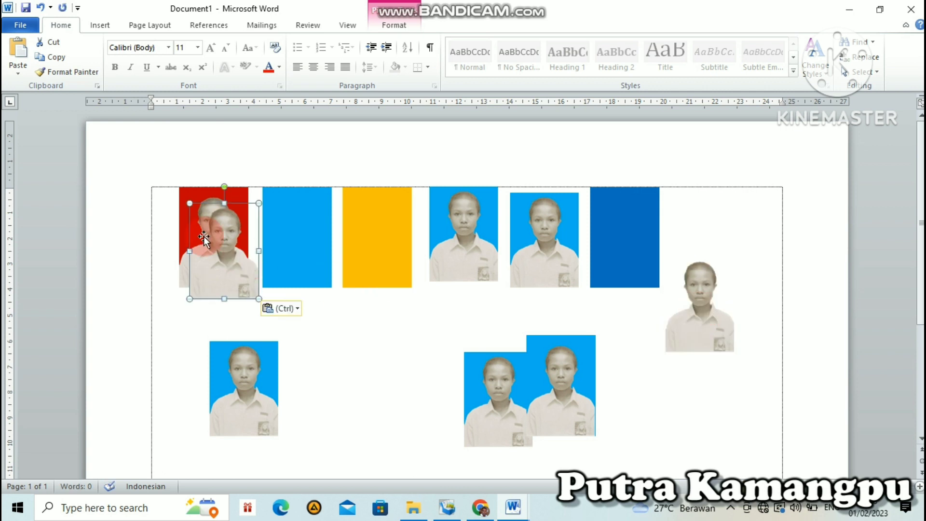
{"action": "left_click_drag", "start_coordinate": [347, 369], "coordinate": [349, 370]}
{"action": "left_click_drag", "start_coordinate": [688, 327], "coordinate": [621, 286]}
{"action": "left_click_drag", "start_coordinate": [619, 270], "coordinate": [616, 269]}
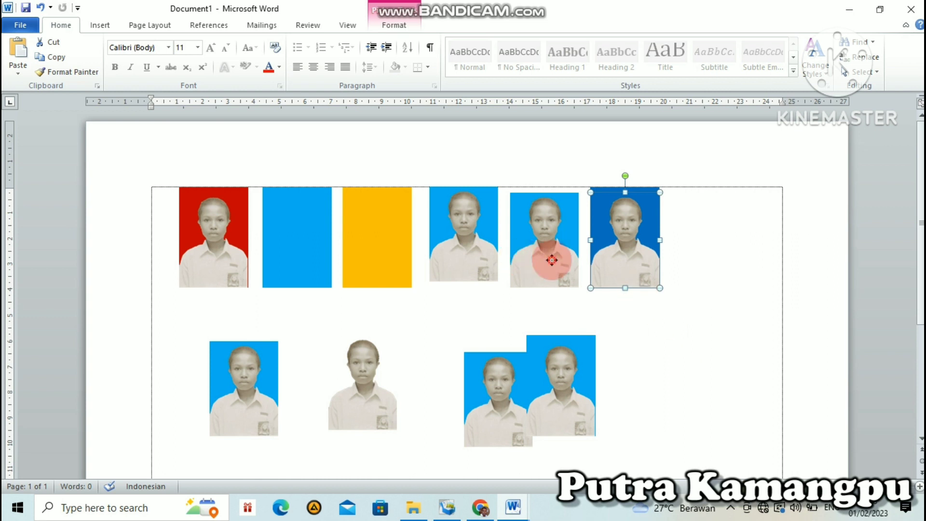
- Level the second light blue portrait with its neighbor, and move the cut-out-sized light blue portrait from the lower row to the top row's right end
{"action": "left_click", "coordinate": [550, 247]}
{"action": "left_click_drag", "start_coordinate": [550, 246], "coordinate": [550, 240]}
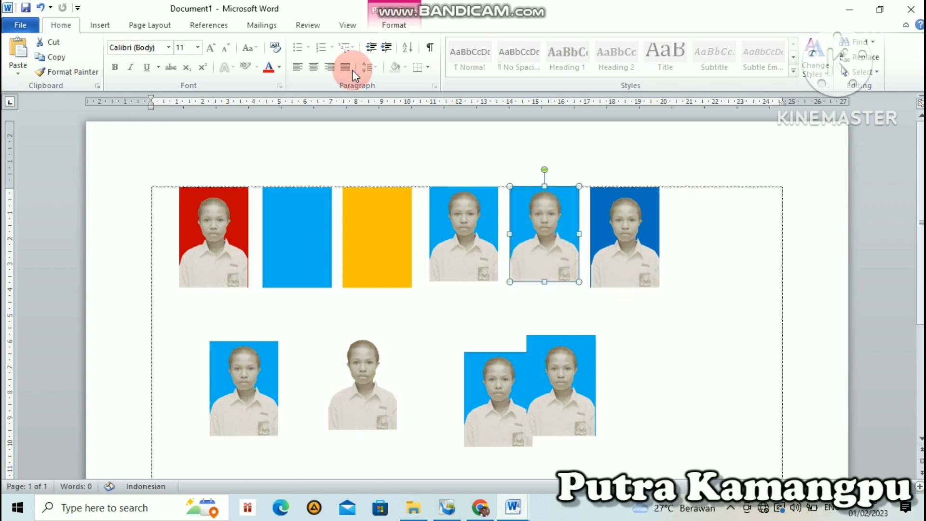
{"action": "left_click_drag", "start_coordinate": [562, 372], "coordinate": [710, 222]}
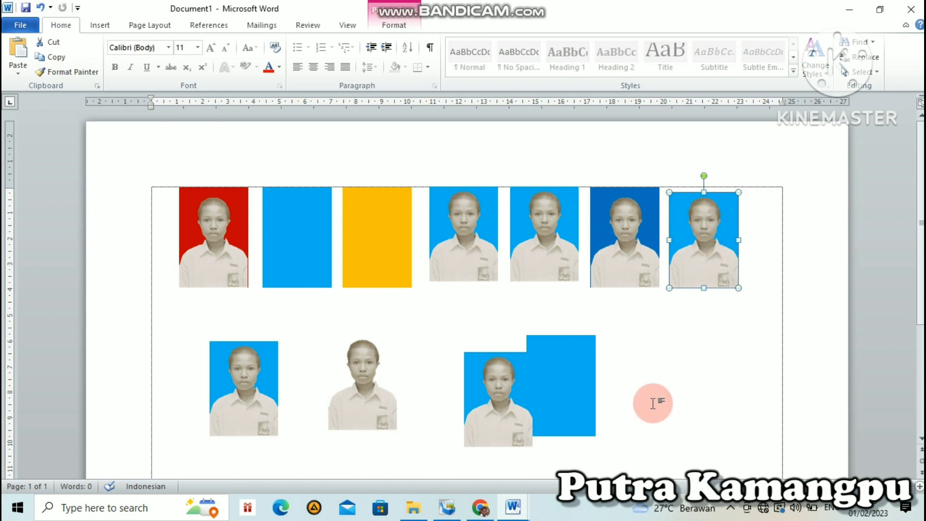
- Move the empty light blue rectangle from the lower row beneath the last top-row portrait and fill it with light gray
{"action": "left_click", "coordinate": [566, 383]}
{"action": "left_click_drag", "start_coordinate": [673, 348], "coordinate": [682, 374]}
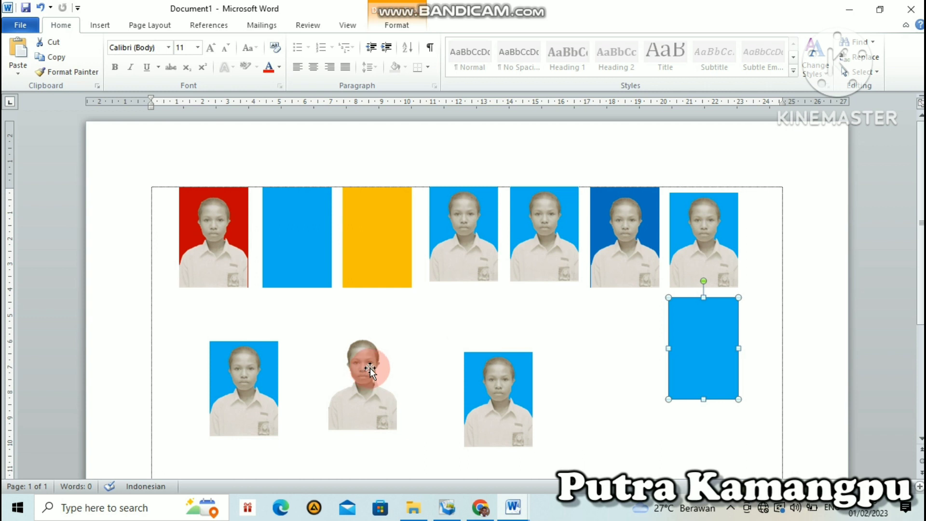
{"action": "double_click", "coordinate": [727, 361]}
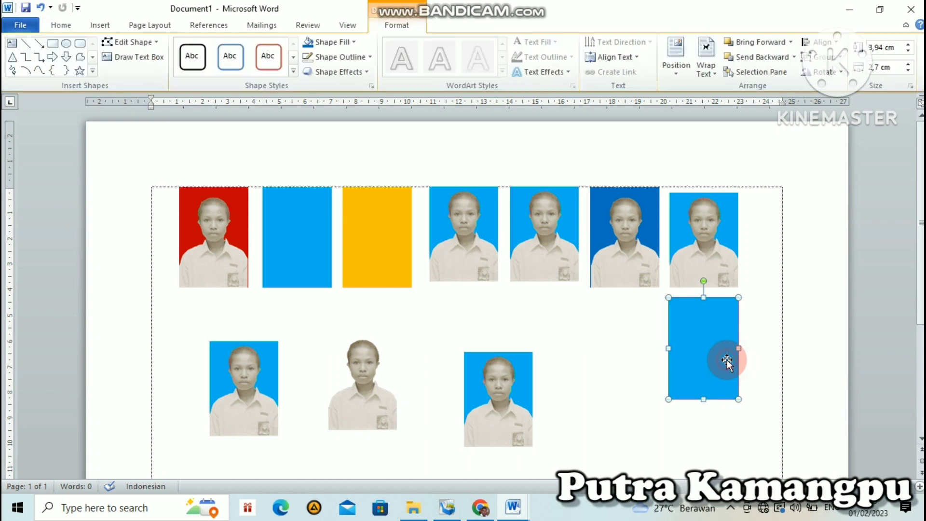
{"action": "left_click", "coordinate": [355, 44]}
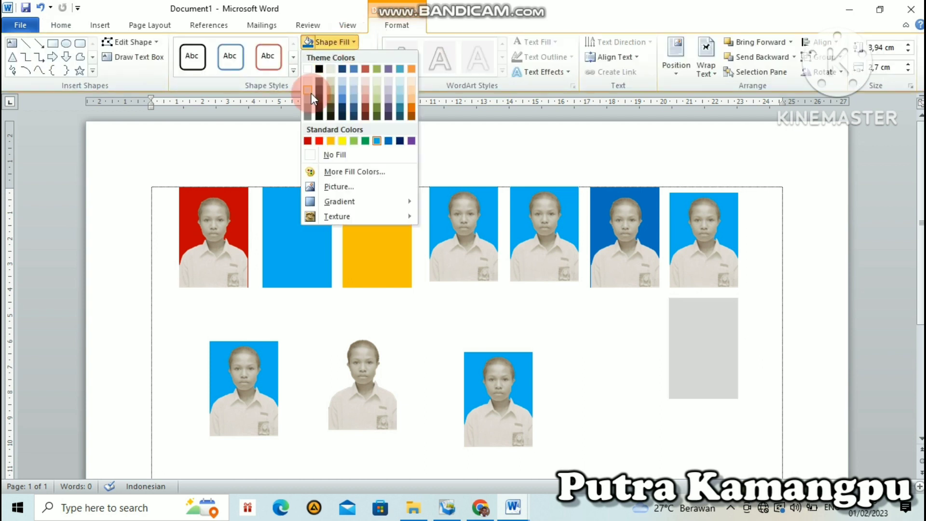
{"action": "left_click", "coordinate": [311, 94]}
- Place the loose cut-out photo from the lower row onto the light gray rectangle
{"action": "left_click_drag", "start_coordinate": [362, 386], "coordinate": [699, 357]}
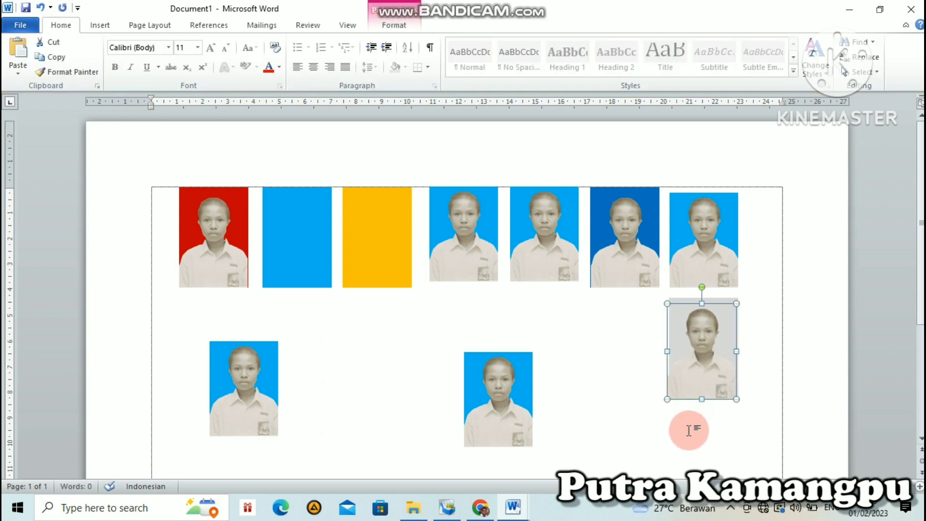
{"action": "left_click", "coordinate": [686, 430]}
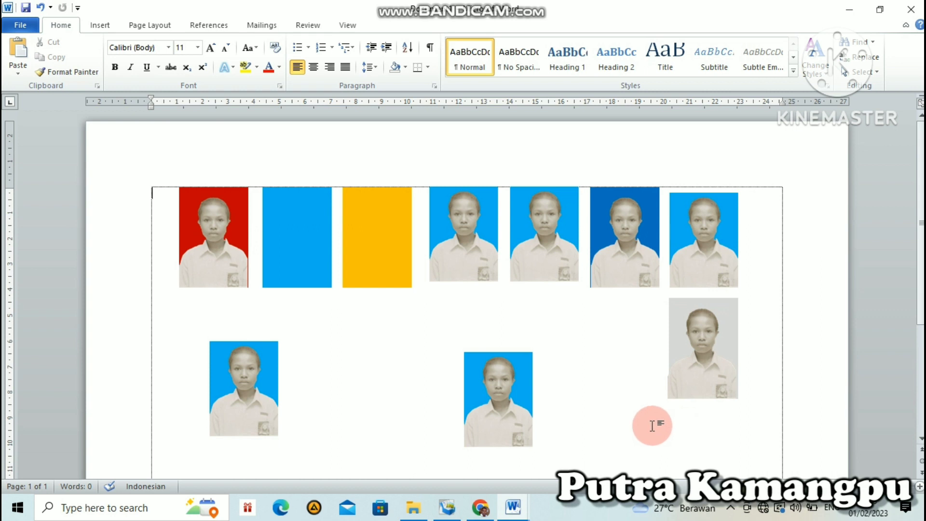
- Correct the red portrait's photo with 0% brightness and +40% contrast, and sharpen it by one preset above neutral
{"action": "left_click", "coordinate": [222, 227]}
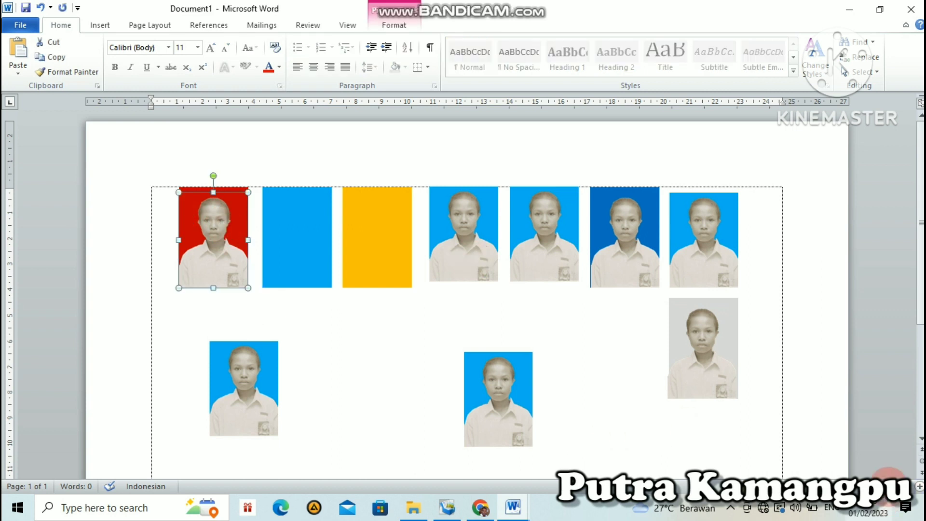
{"action": "scroll", "coordinate": [191, 326], "scroll_direction": "up", "scroll_amount": 5}
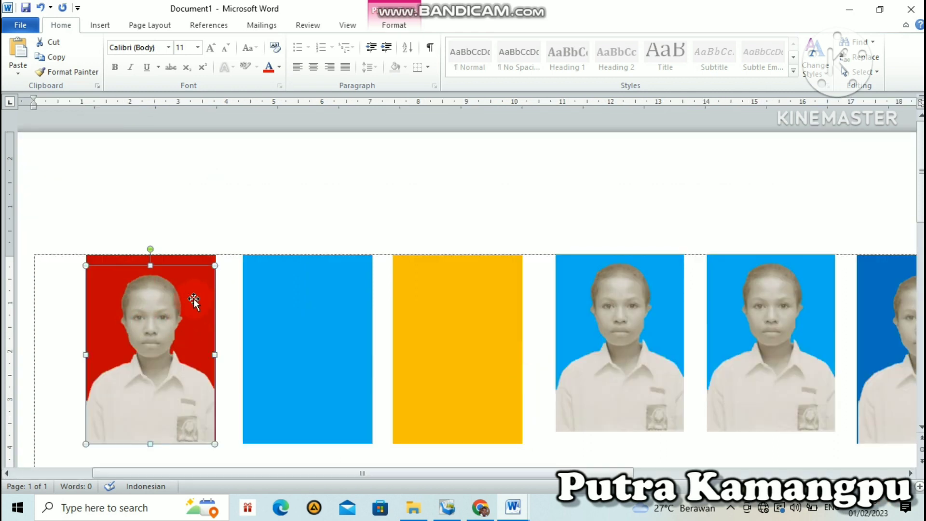
{"action": "double_click", "coordinate": [165, 328]}
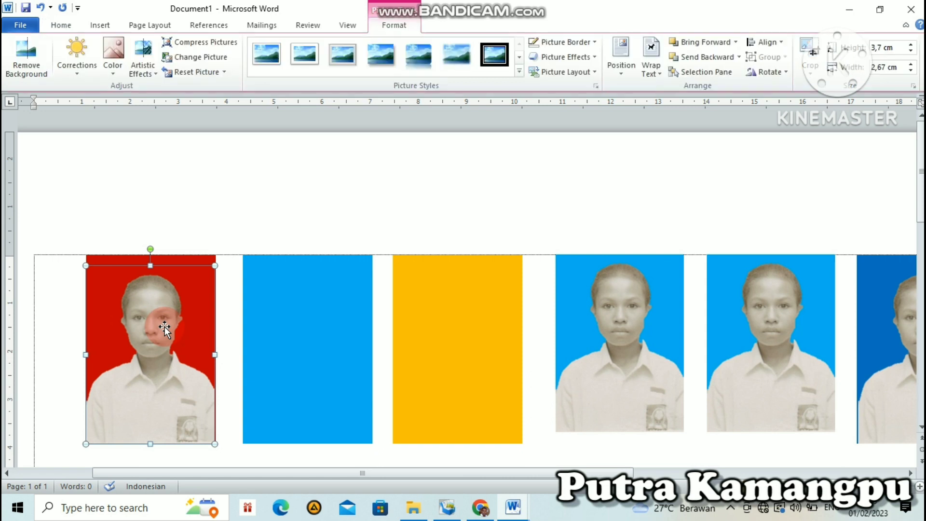
{"action": "left_click", "coordinate": [75, 74]}
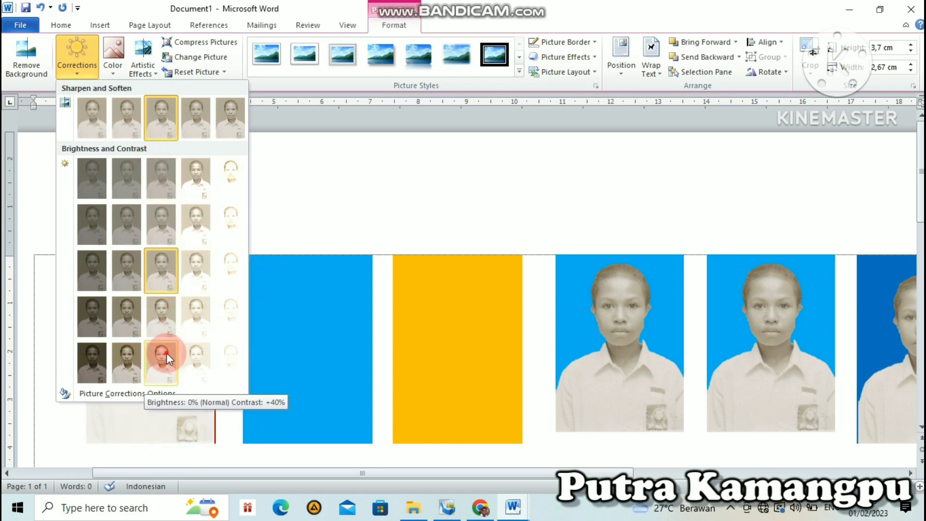
{"action": "left_click", "coordinate": [167, 352]}
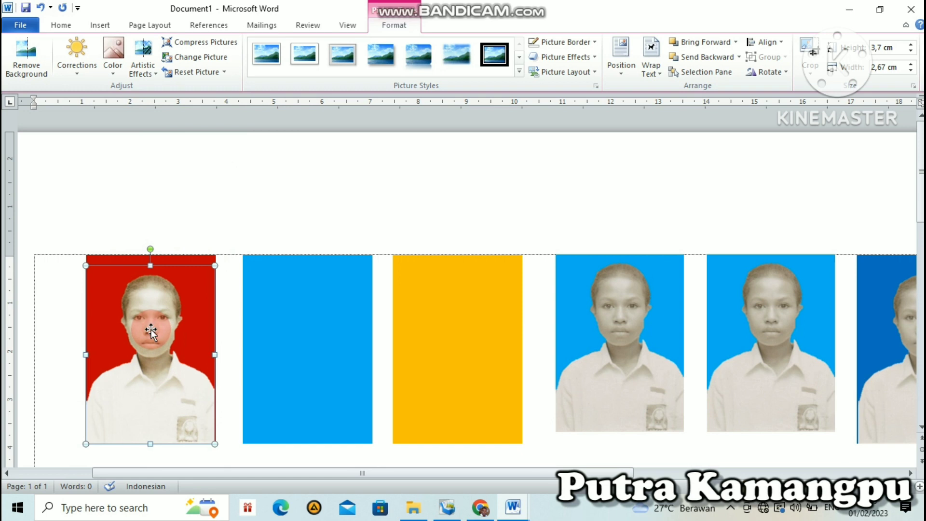
{"action": "left_click", "coordinate": [80, 77]}
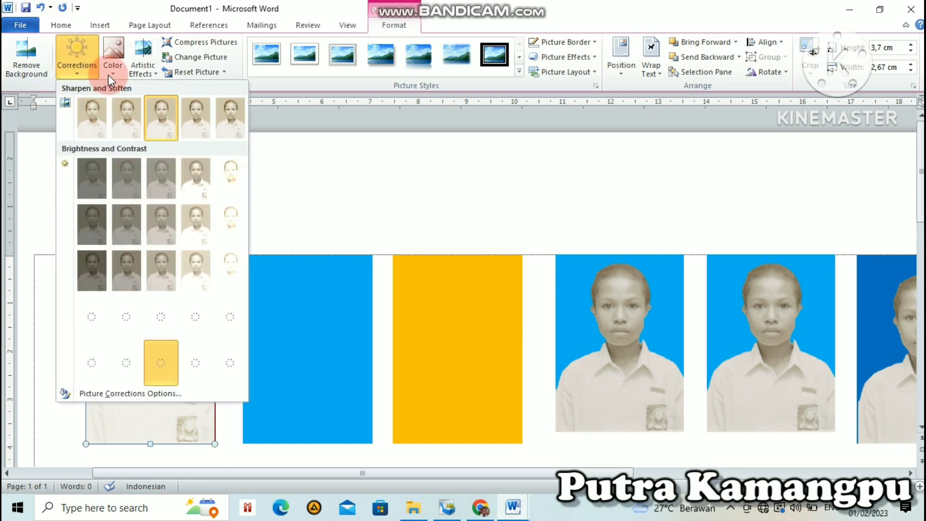
{"action": "left_click", "coordinate": [191, 113]}
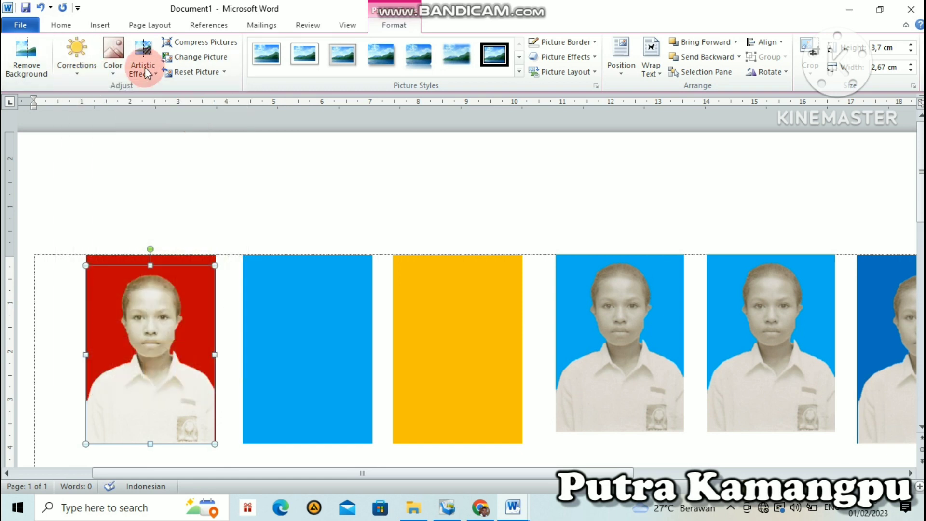
- Try a slightly lower color saturation on the red portrait's photo and restore its original saturation
{"action": "left_click", "coordinate": [111, 72]}
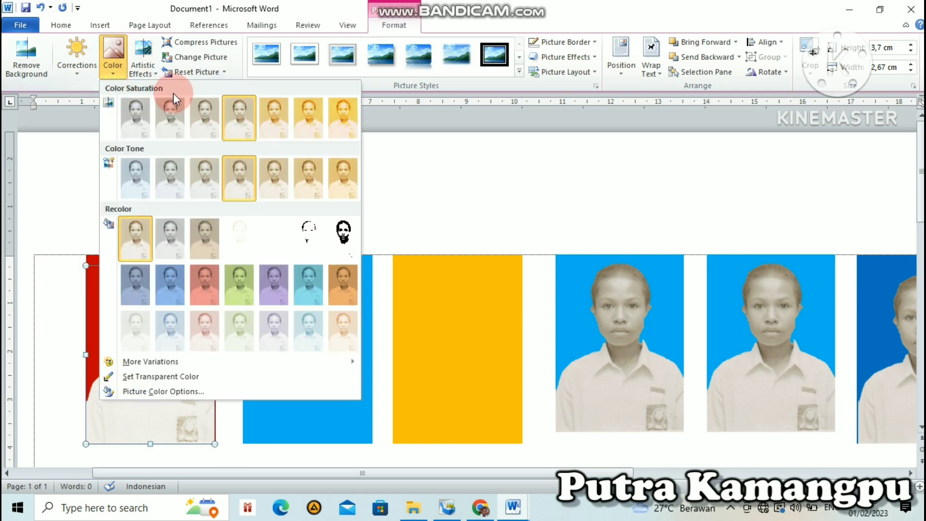
{"action": "left_click", "coordinate": [203, 120]}
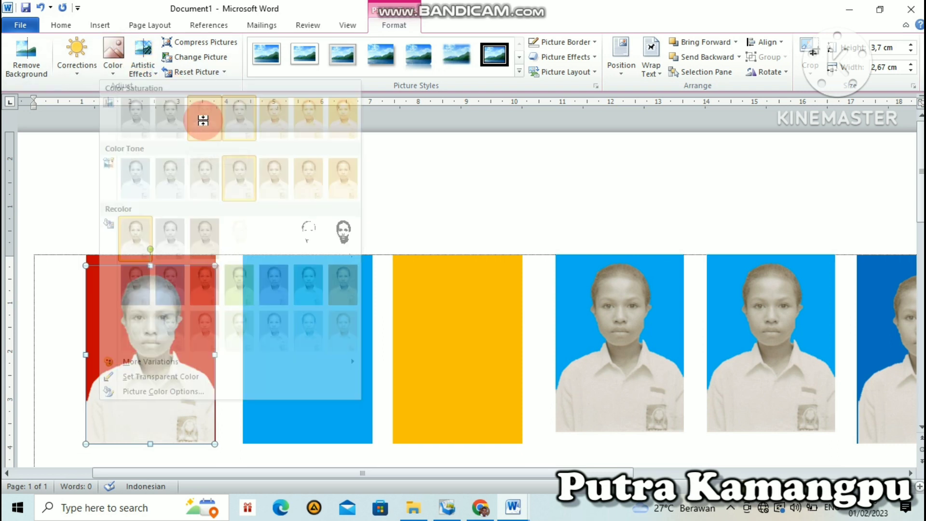
{"action": "left_click", "coordinate": [117, 70]}
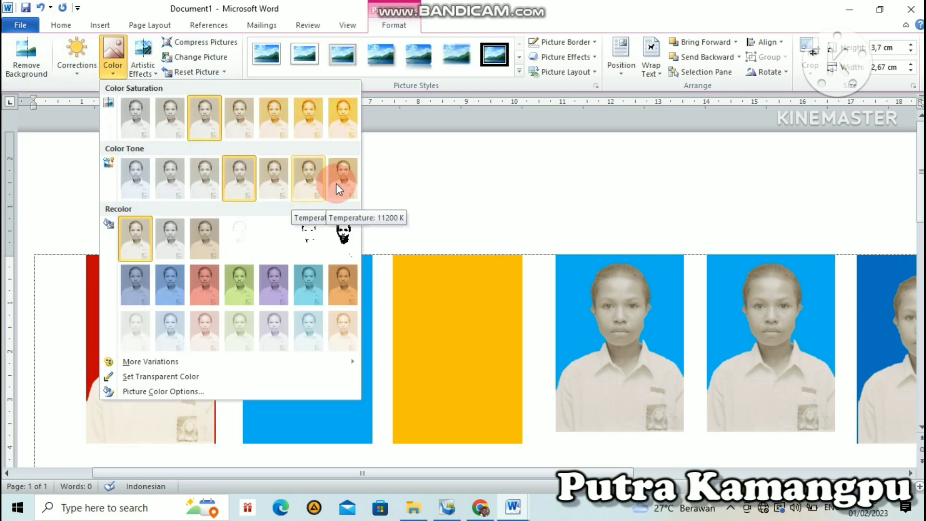
{"action": "left_click", "coordinate": [242, 126]}
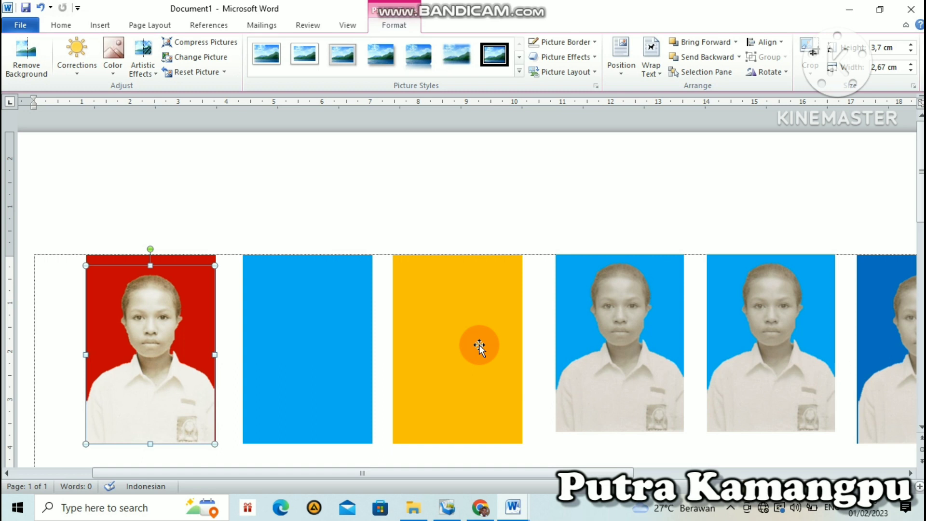
- Move the middle lower light blue portrait beneath the orange rectangle, and place the gray rectangle's cut-out photo on the orange rectangle
{"action": "scroll", "coordinate": [599, 434], "scroll_direction": "down", "scroll_amount": 5}
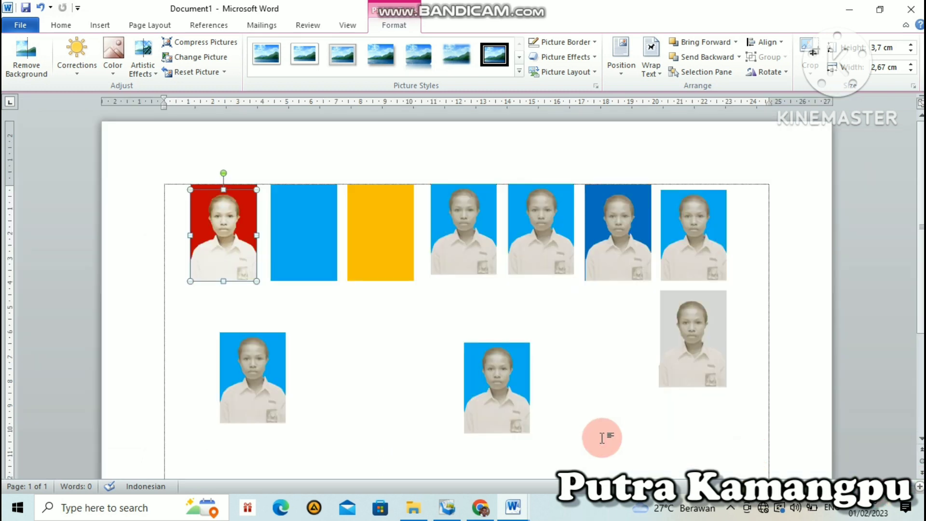
{"action": "left_click_drag", "start_coordinate": [490, 405], "coordinate": [400, 353]}
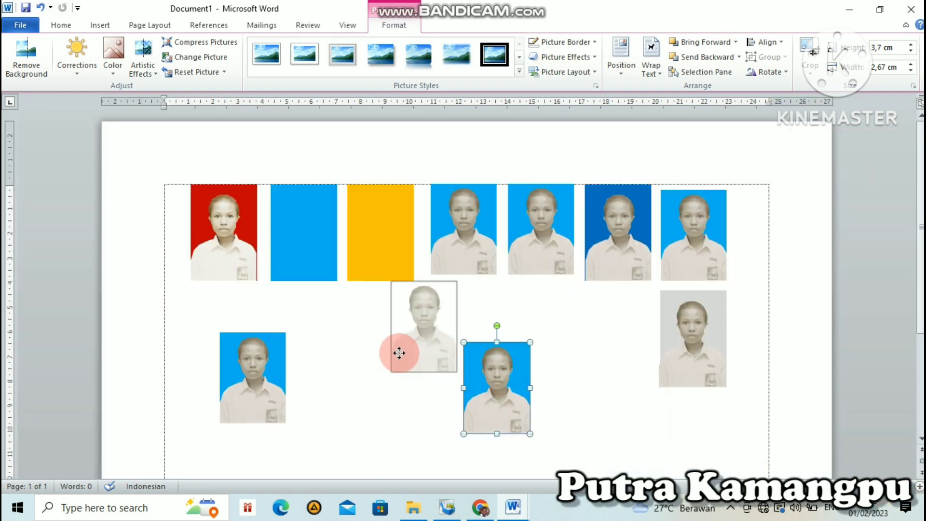
{"action": "left_click_drag", "start_coordinate": [385, 247], "coordinate": [385, 245]}
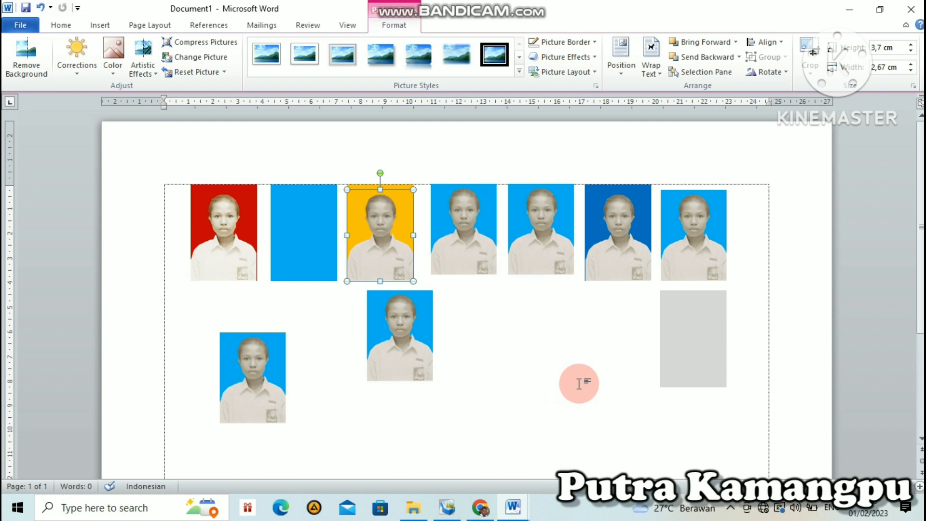
- Duplicate the cut-out photo on the orange rectangle and place the copy on the light gray rectangle
{"action": "left_click", "coordinate": [392, 237]}
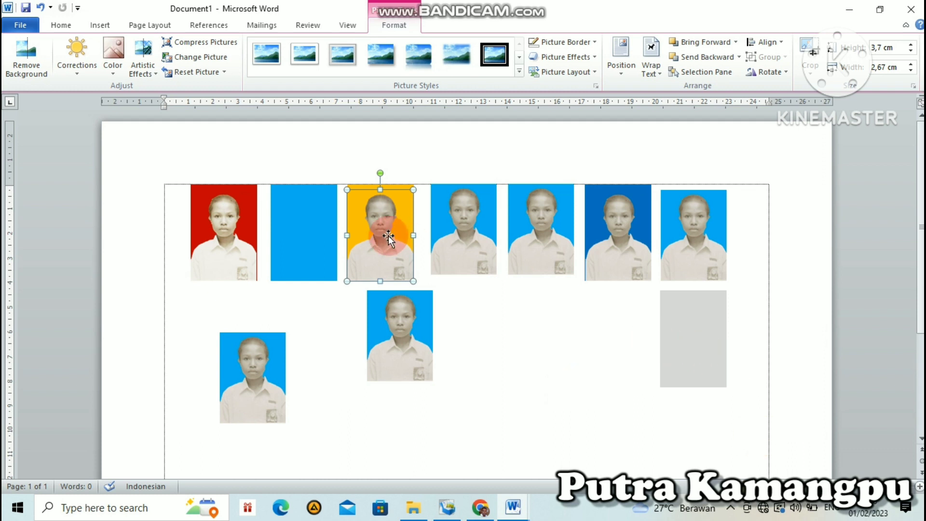
{"action": "key", "text": "ctrl+v"}
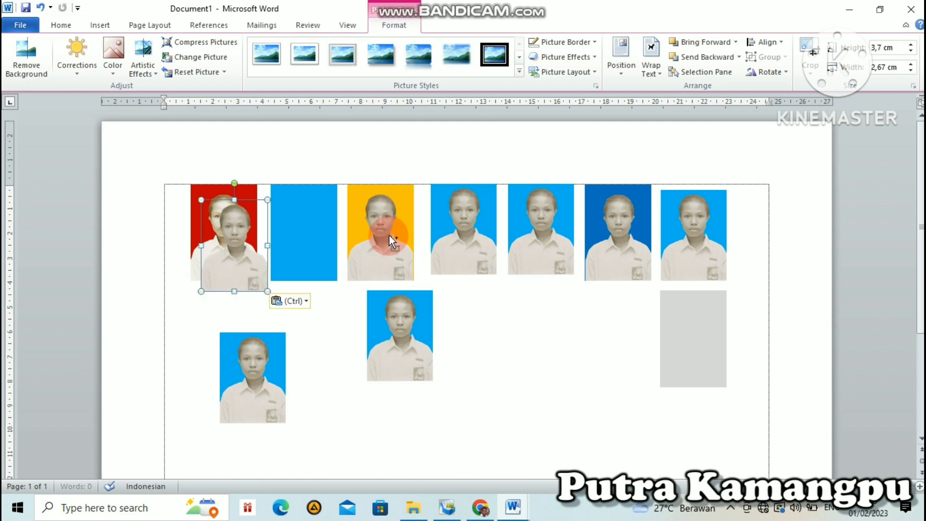
{"action": "left_click_drag", "start_coordinate": [220, 246], "coordinate": [693, 341]}
{"action": "left_click", "coordinate": [581, 343]}
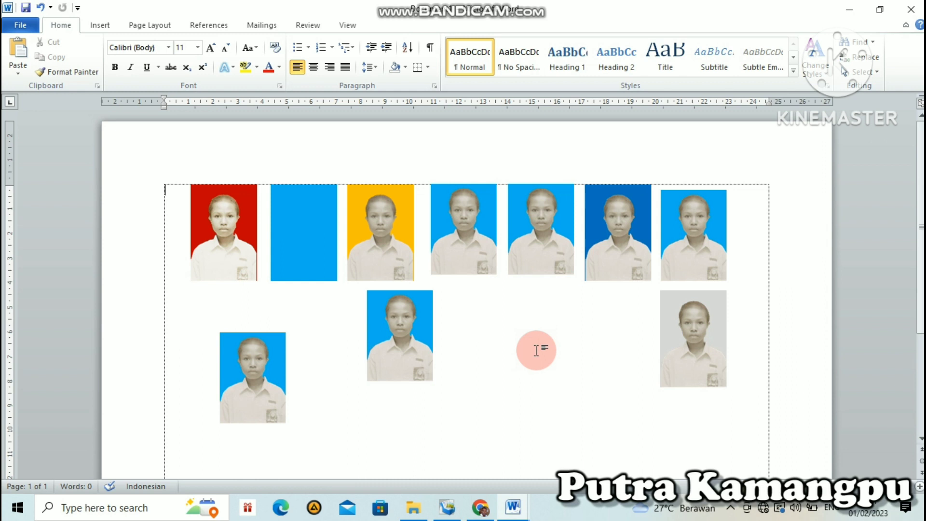
- Line up the lower light blue portraits in a second row, starting directly beneath the red portrait
{"action": "left_click", "coordinate": [248, 367]}
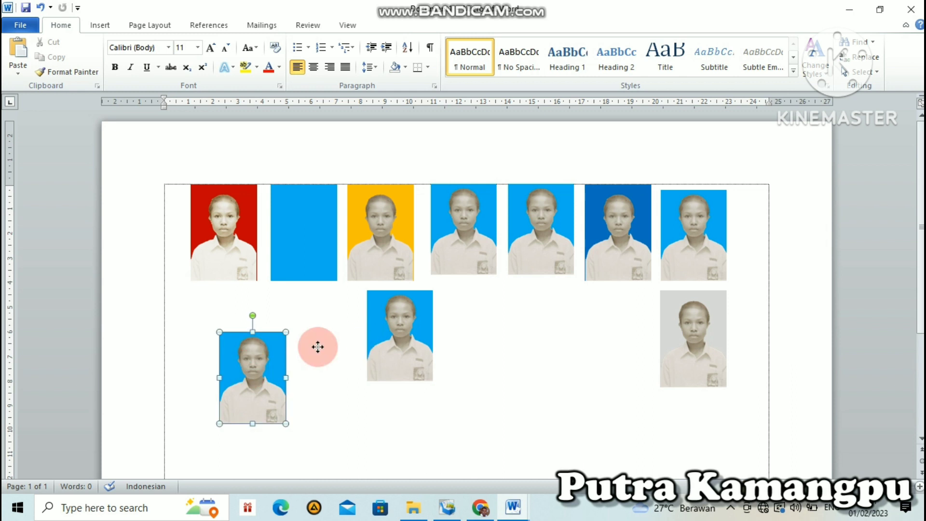
{"action": "left_click_drag", "start_coordinate": [318, 347], "coordinate": [300, 343]}
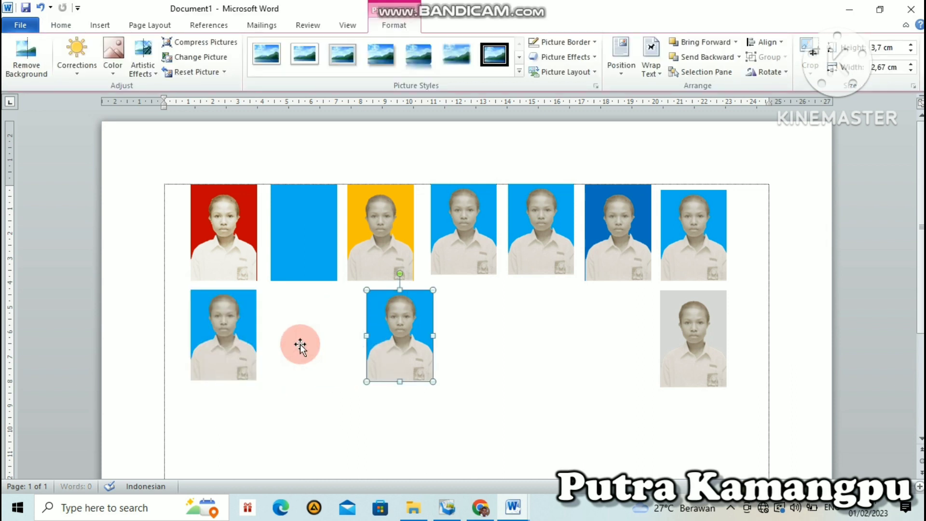